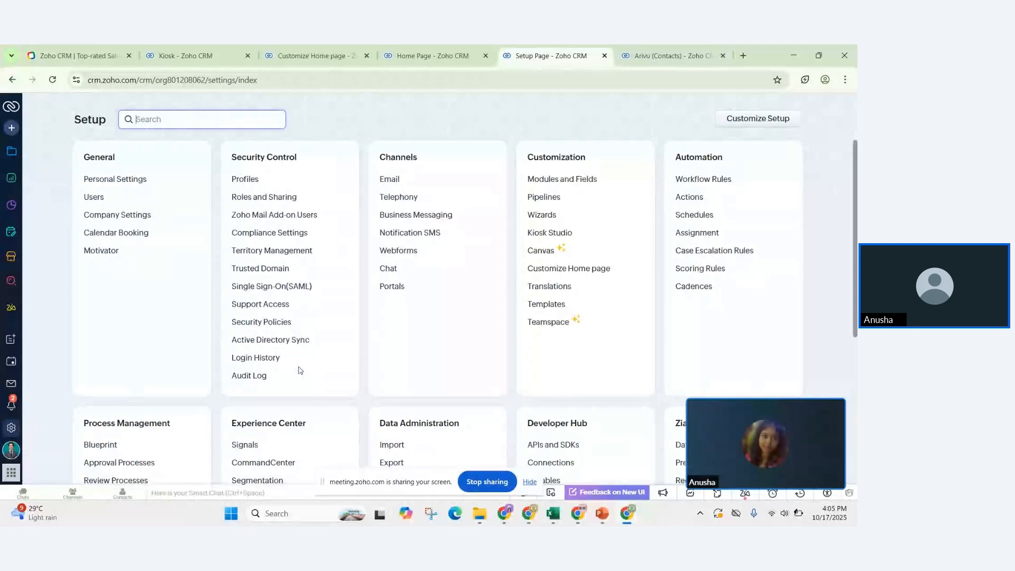
Step: Scroll the Setup page to locate the Automation settings section
scroll(299, 370, "down", 2)
scroll(298, 368, "up", 1)
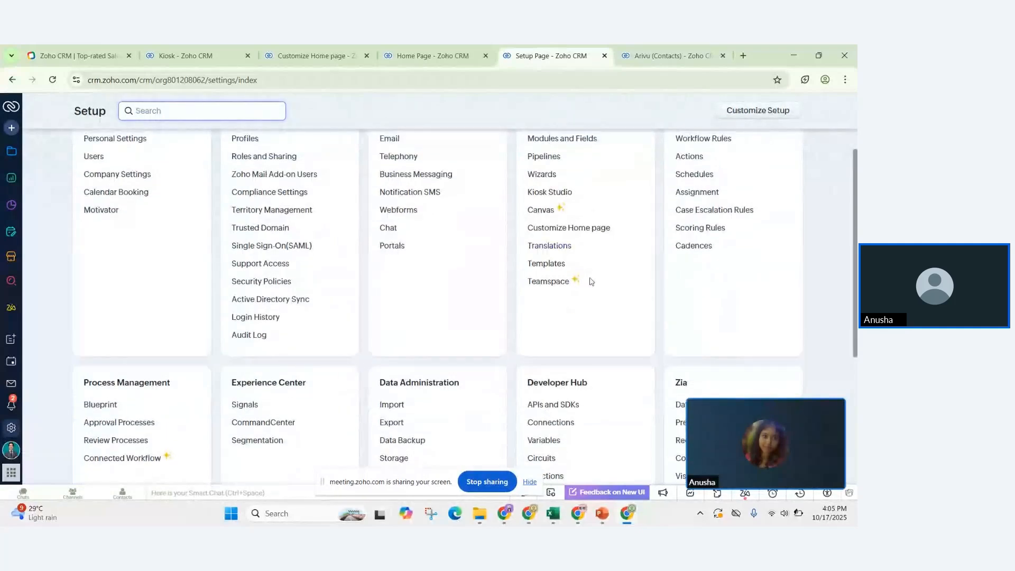
scroll(690, 261, "up", 1)
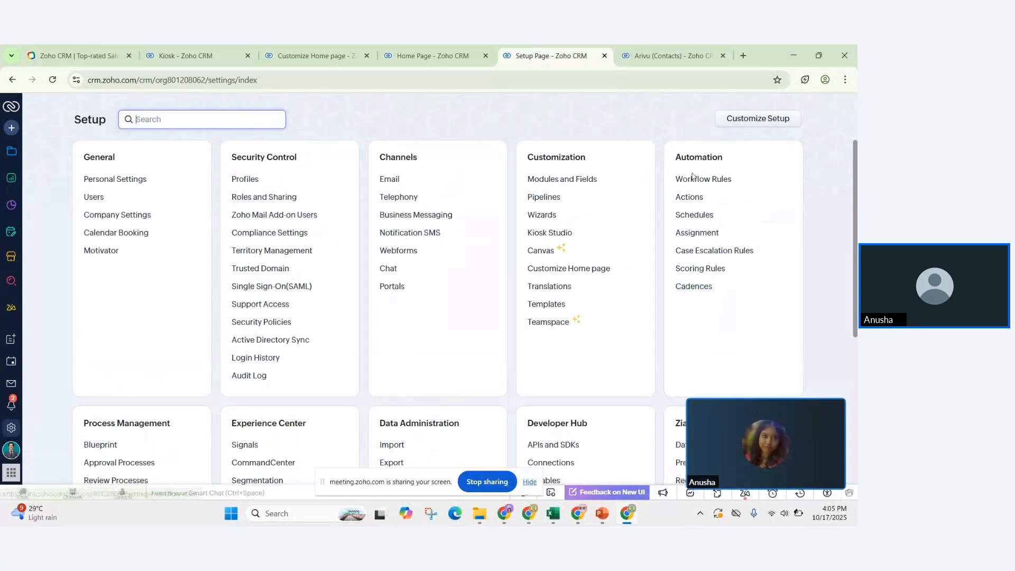
Step: Create a cadence 'New lead follow up' on the Leads module for manually enrolled leads
left_click(688, 286)
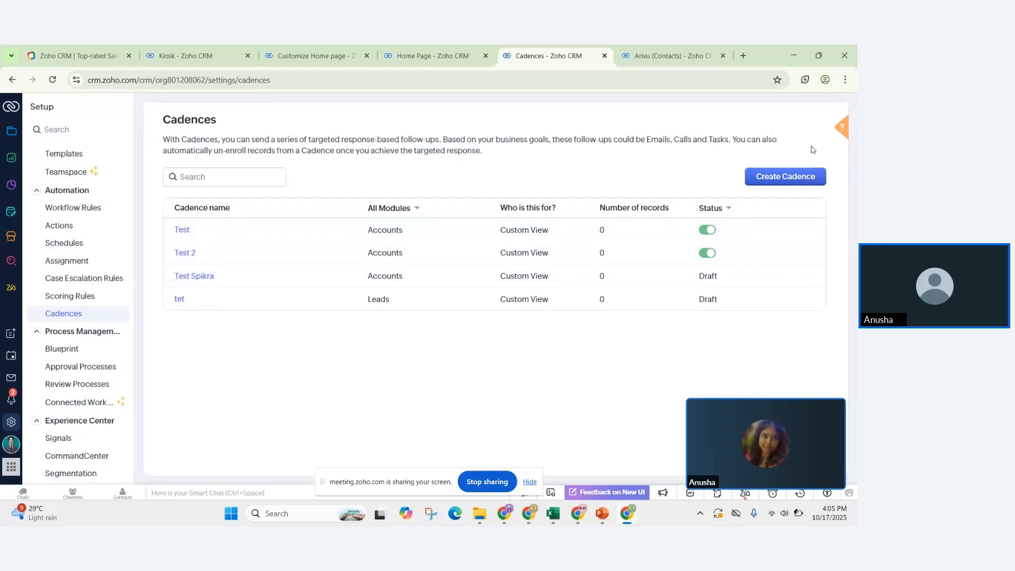
left_click(768, 185)
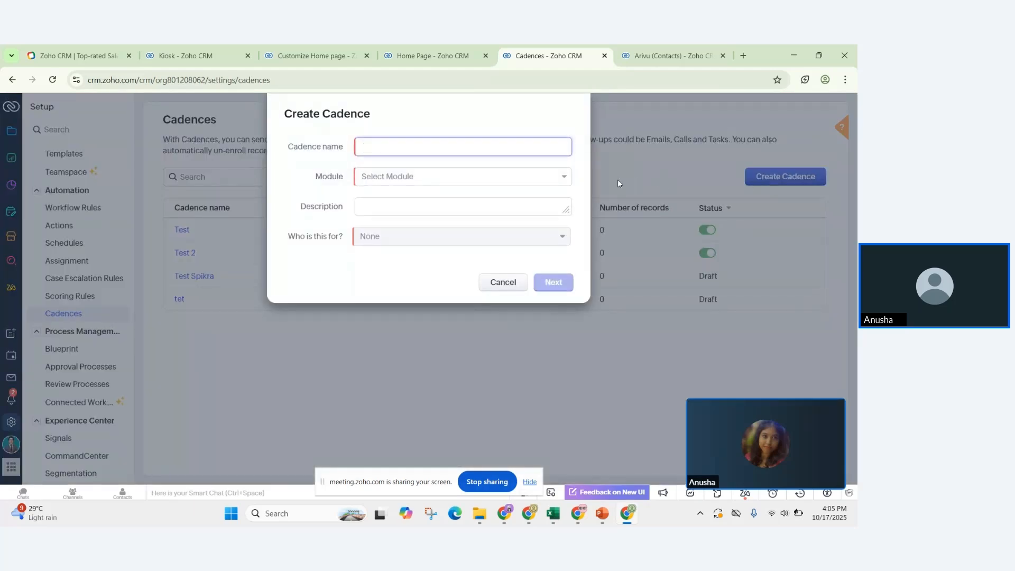
left_click(508, 160)
left_click(504, 146)
type("New lead follow up")
left_click(436, 178)
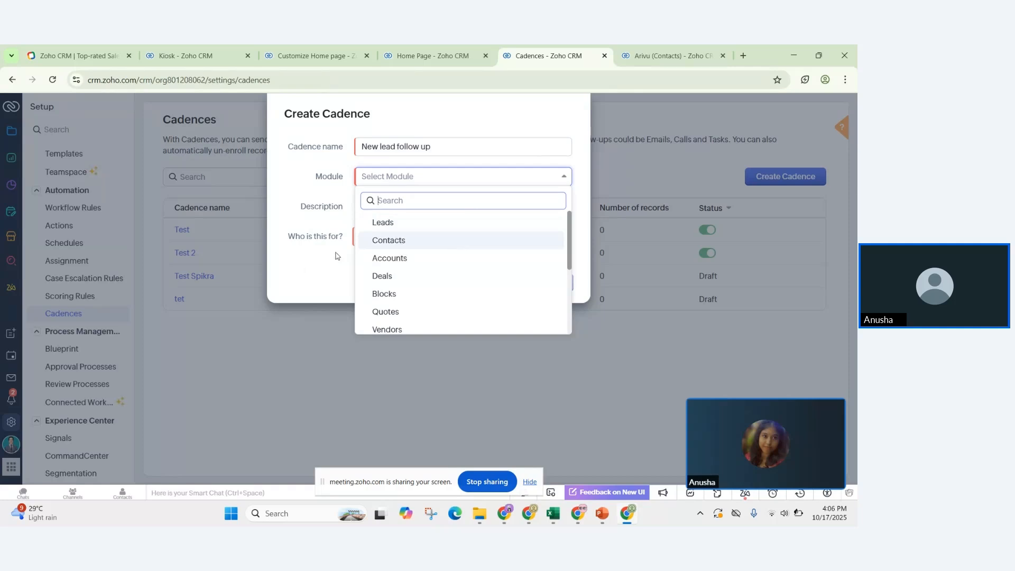
left_click(387, 224)
left_click(387, 241)
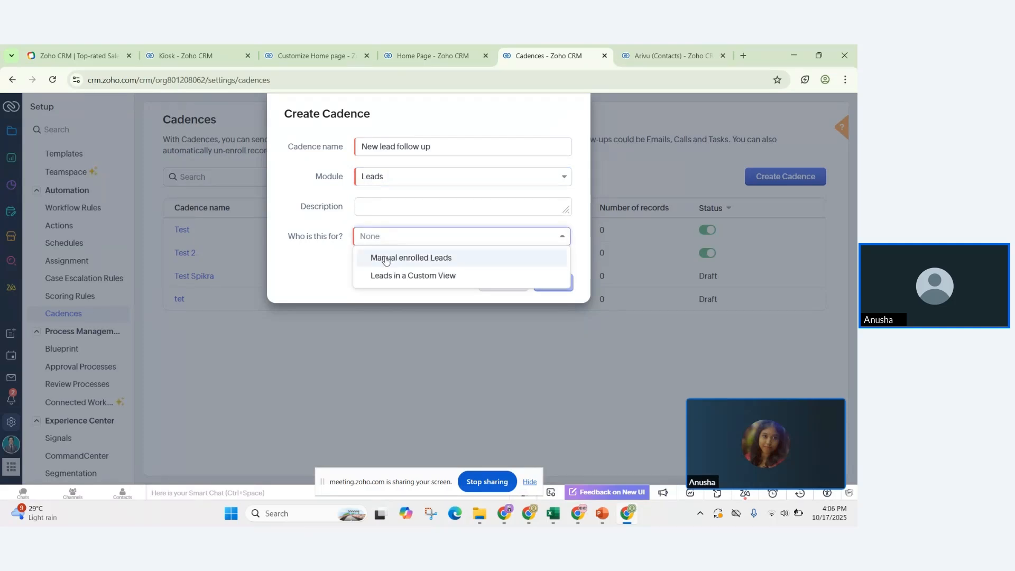
left_click(385, 259)
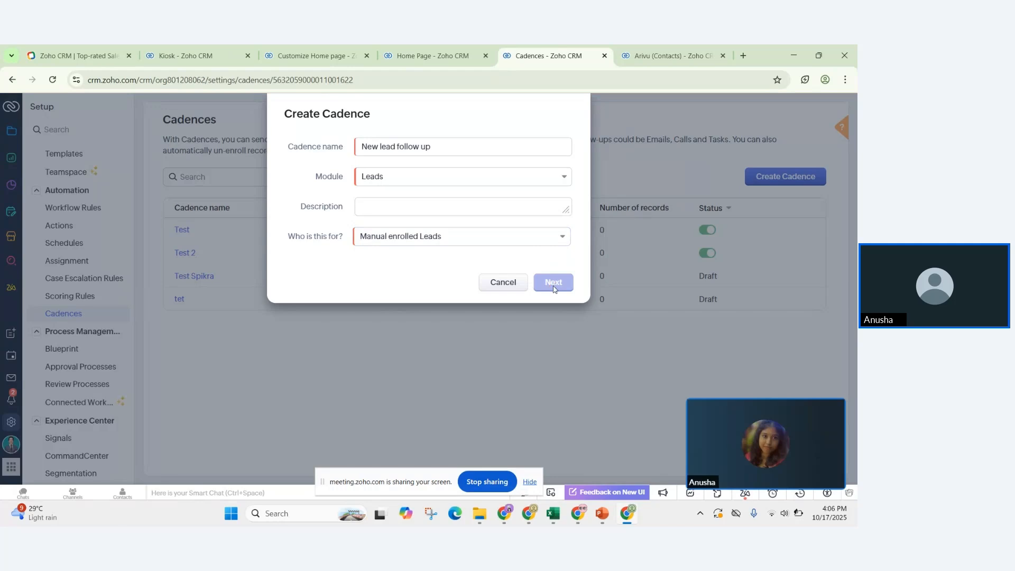
left_click(553, 284)
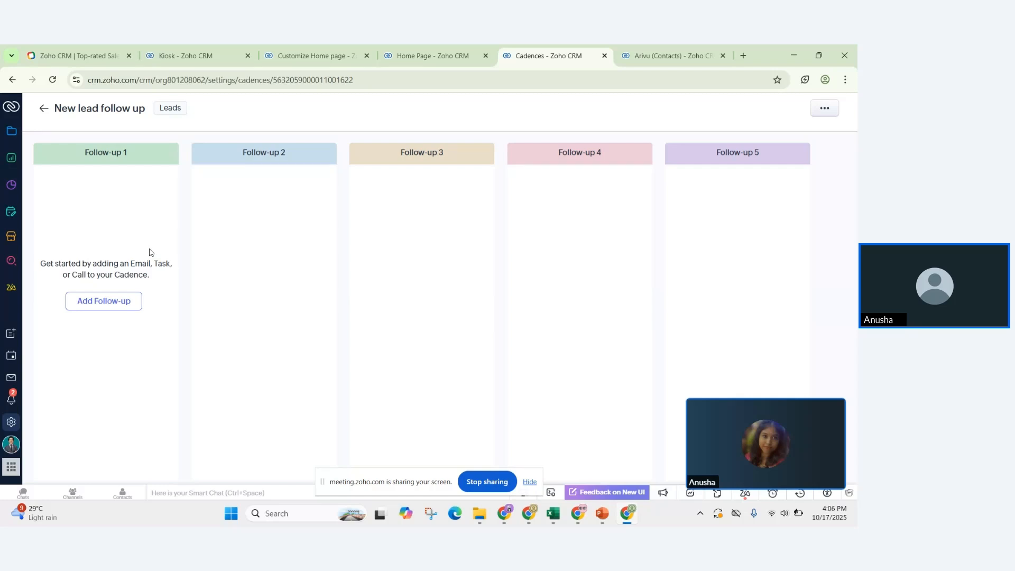
Step: Add an email as the first follow-up, sent immediately after enrollment
left_click(107, 309)
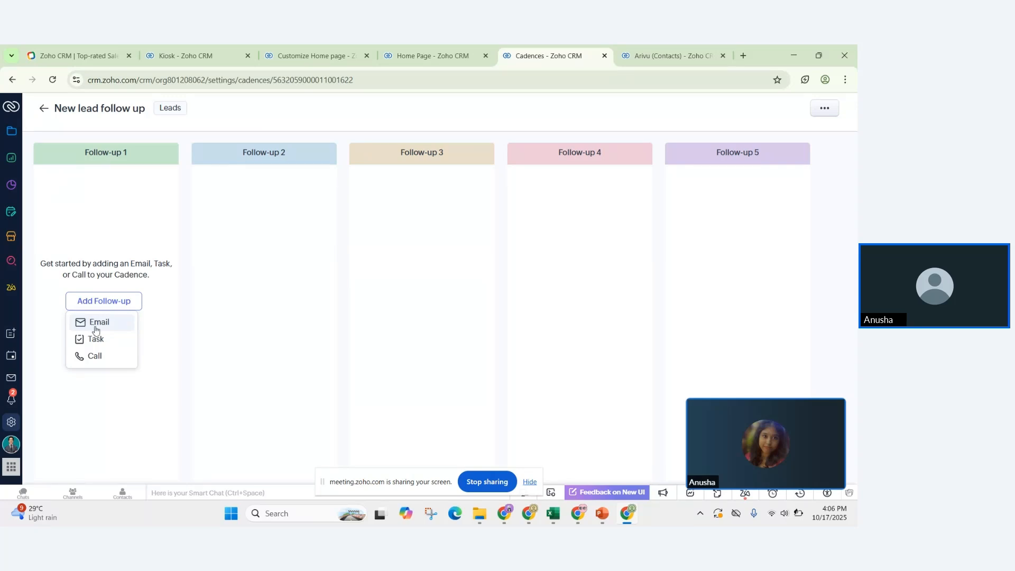
left_click(95, 329)
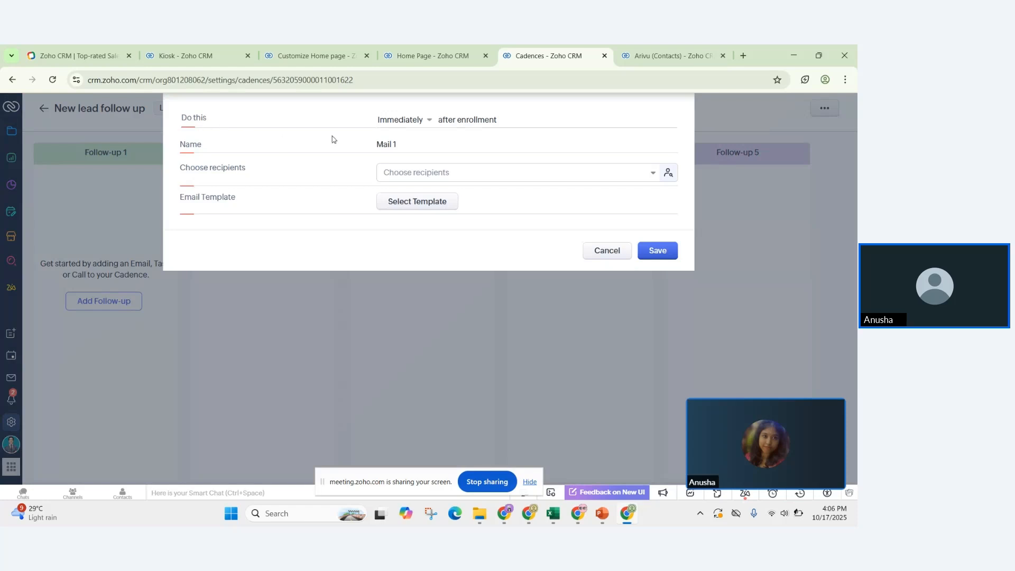
left_click(419, 122)
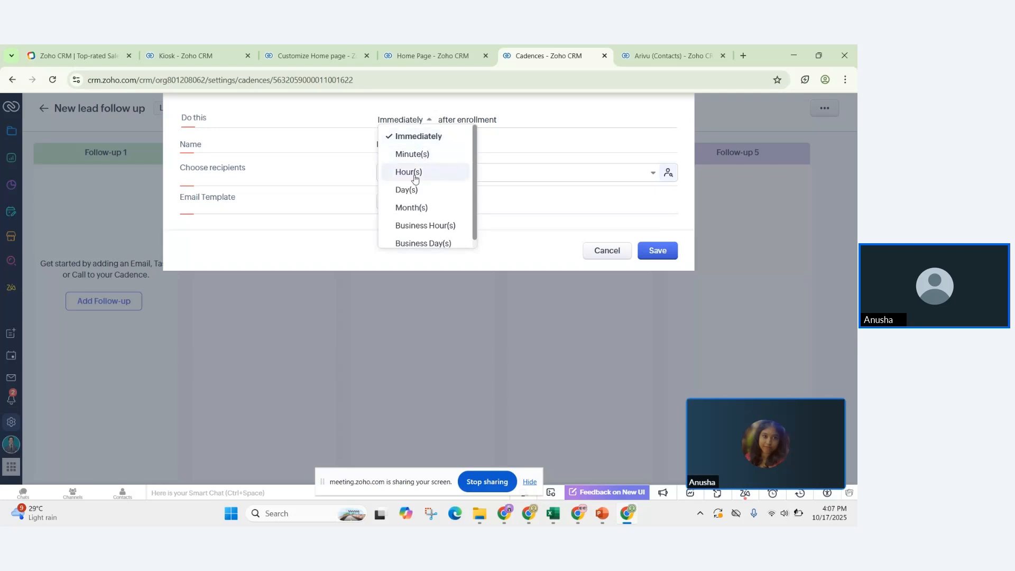
scroll(411, 201, "down", 1)
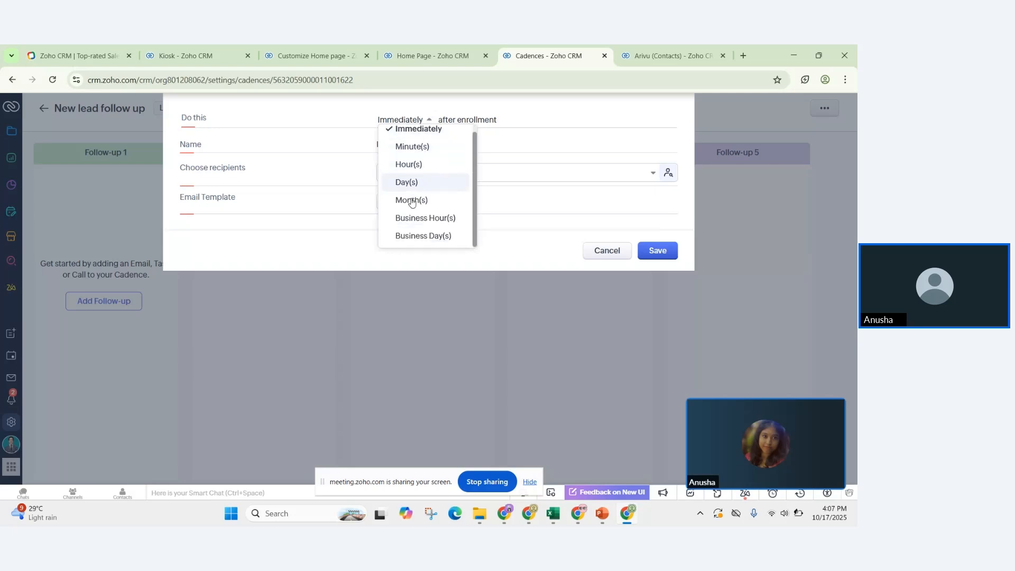
scroll(411, 202, "up", 1)
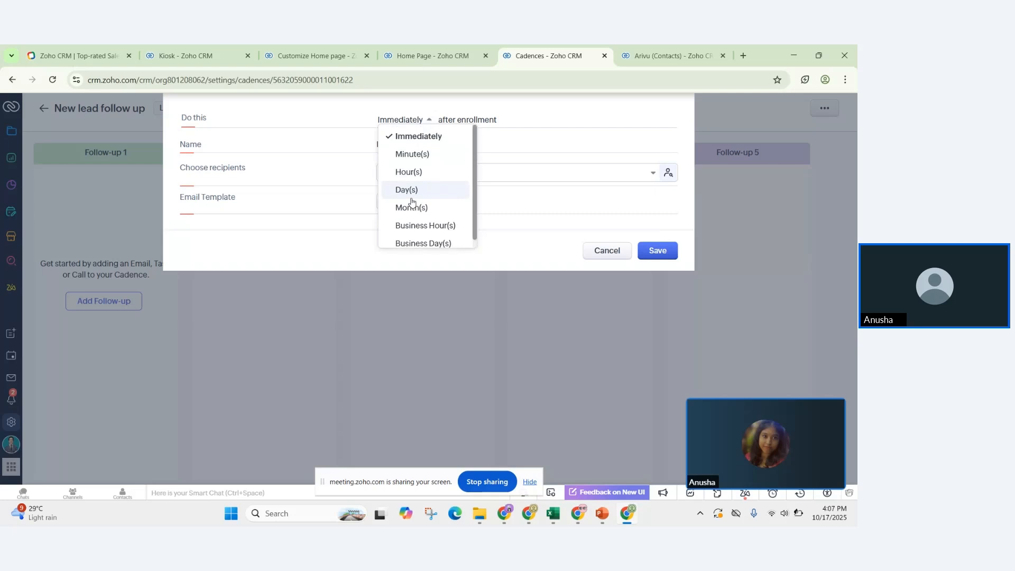
left_click(442, 139)
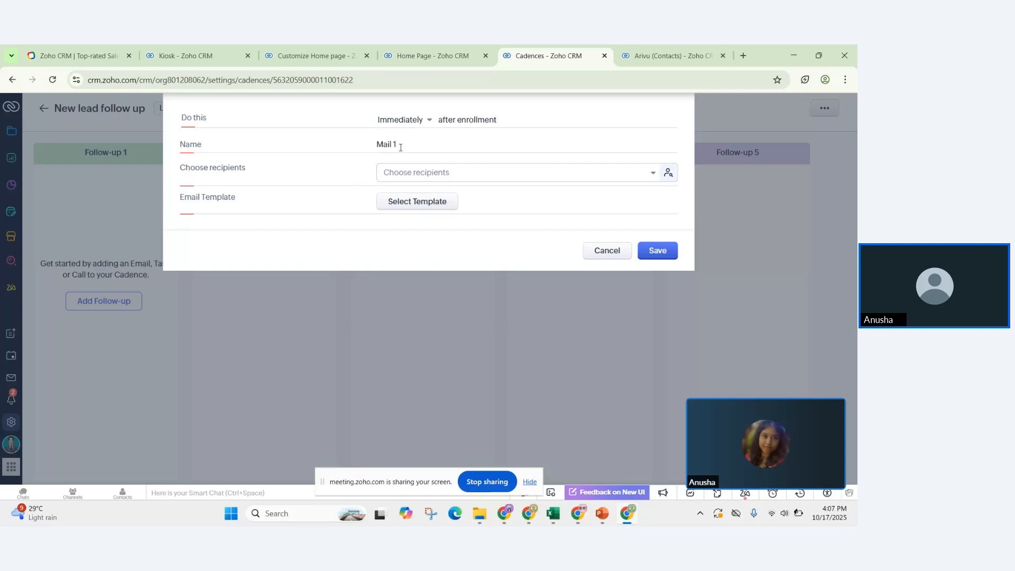
Step: Rename the email follow-up 'Welcome Email' and address it to the lead's Email field
left_click_drag(397, 145, 379, 144)
key("BackSpace")
type("Welcome Email")
left_click(404, 179)
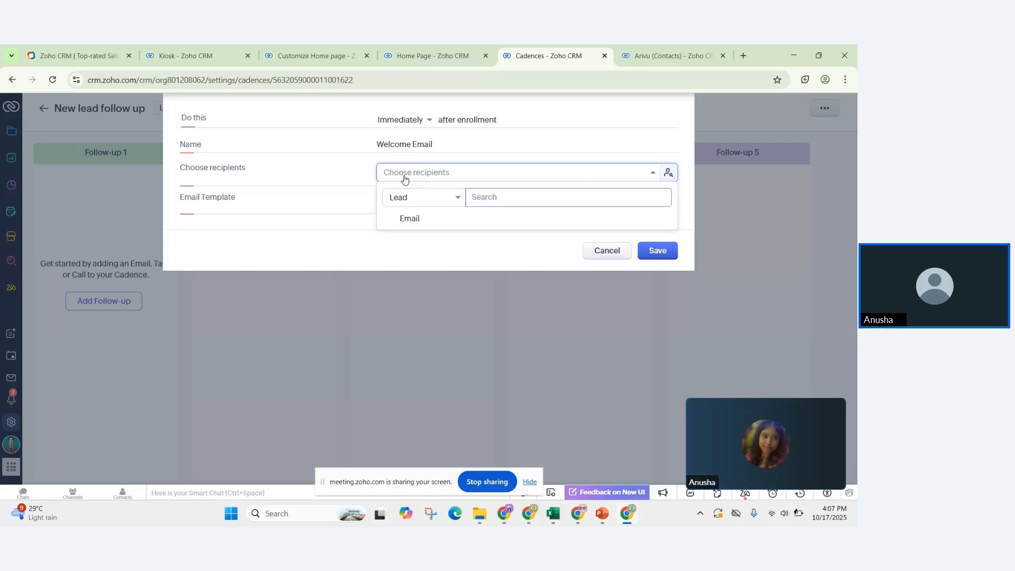
left_click(422, 199)
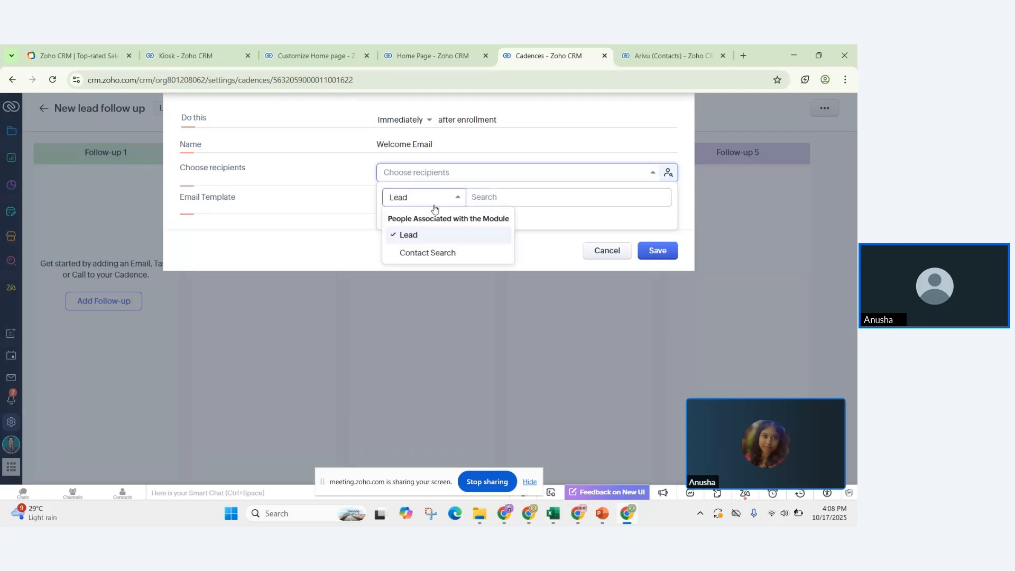
left_click(370, 246)
left_click(434, 176)
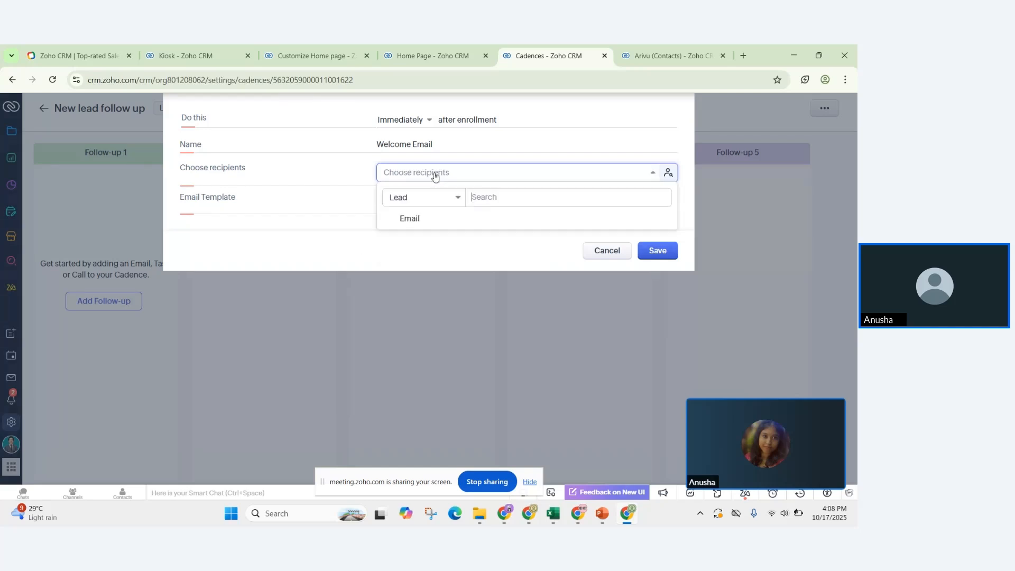
left_click(410, 218)
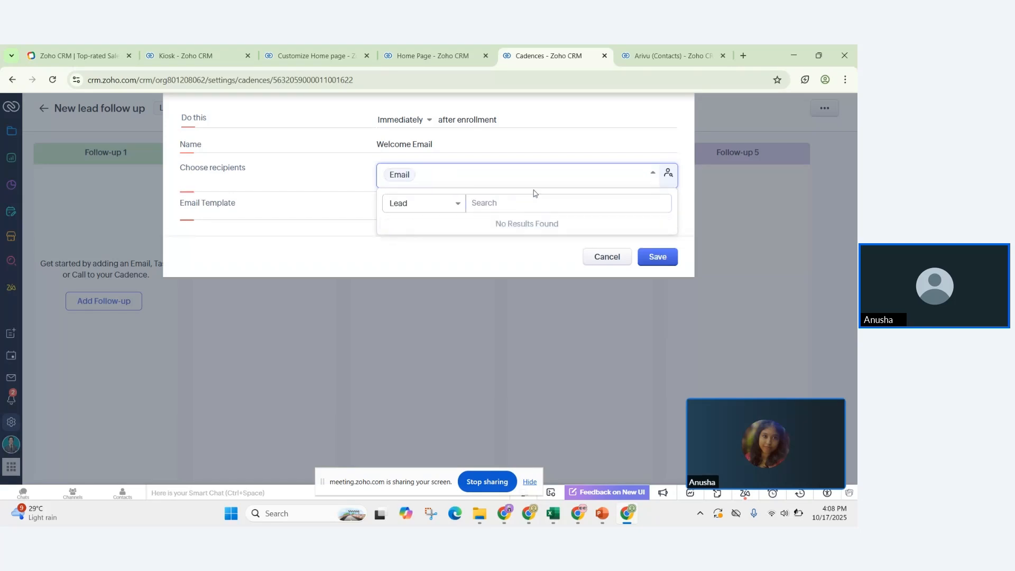
left_click(650, 261)
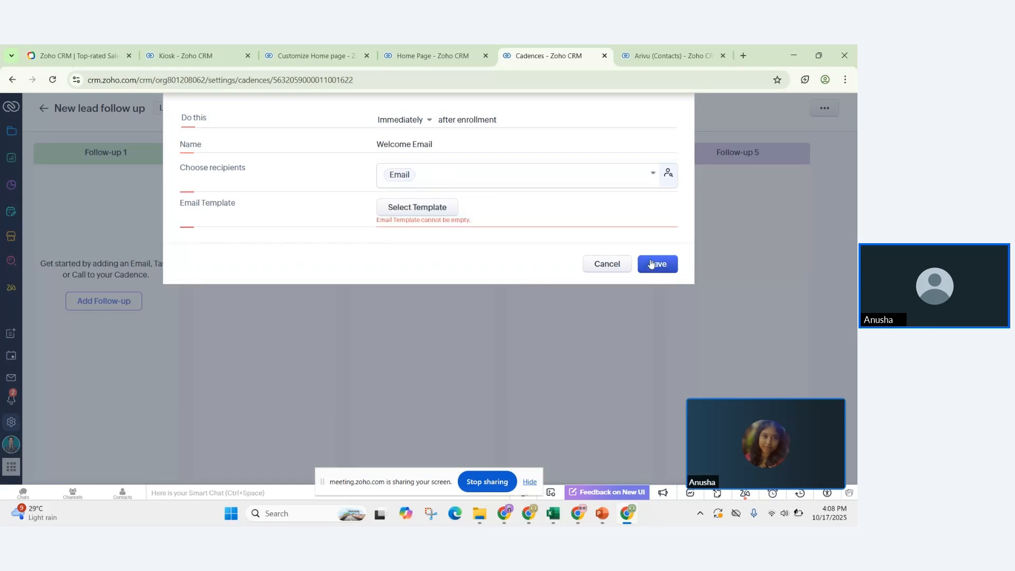
Step: Choose SPIKRA Welcome Mail as the Welcome Email's template
left_click(442, 208)
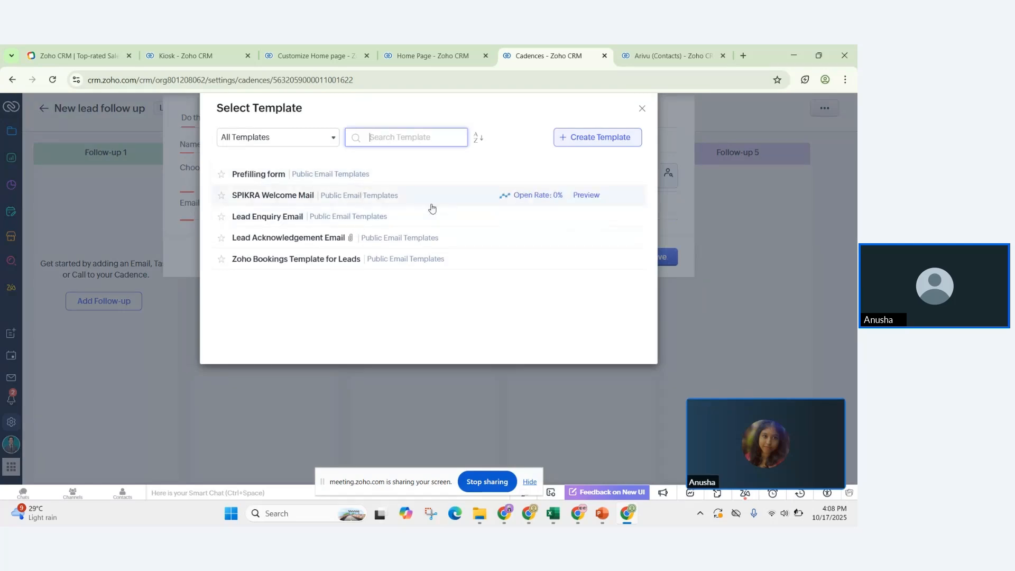
left_click(600, 139)
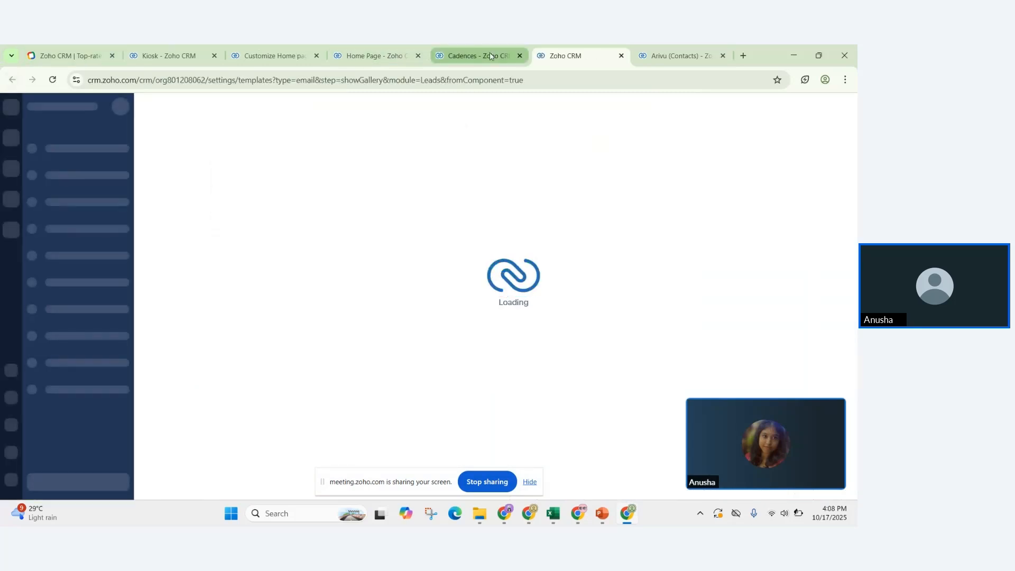
left_click(473, 55)
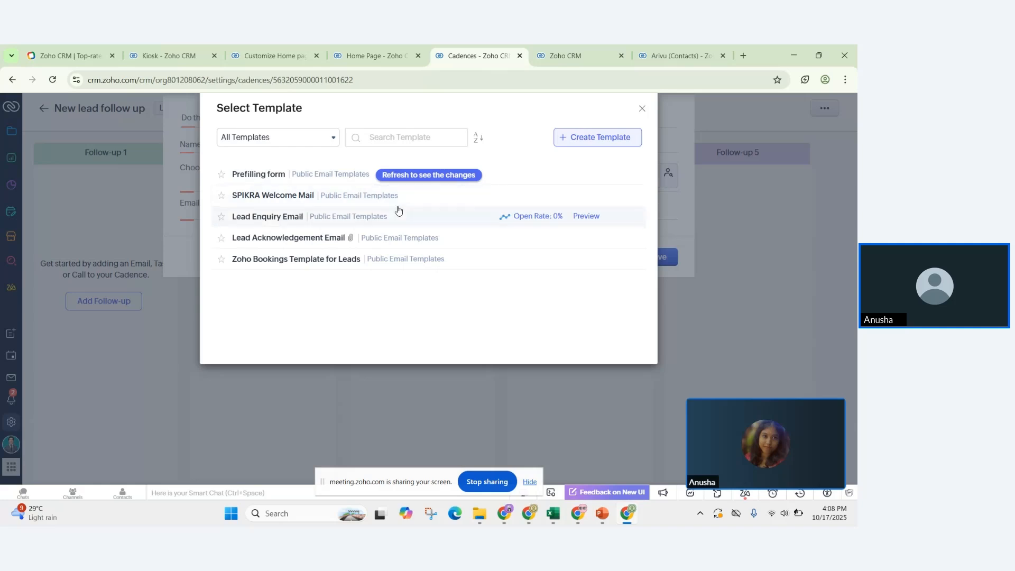
left_click(300, 196)
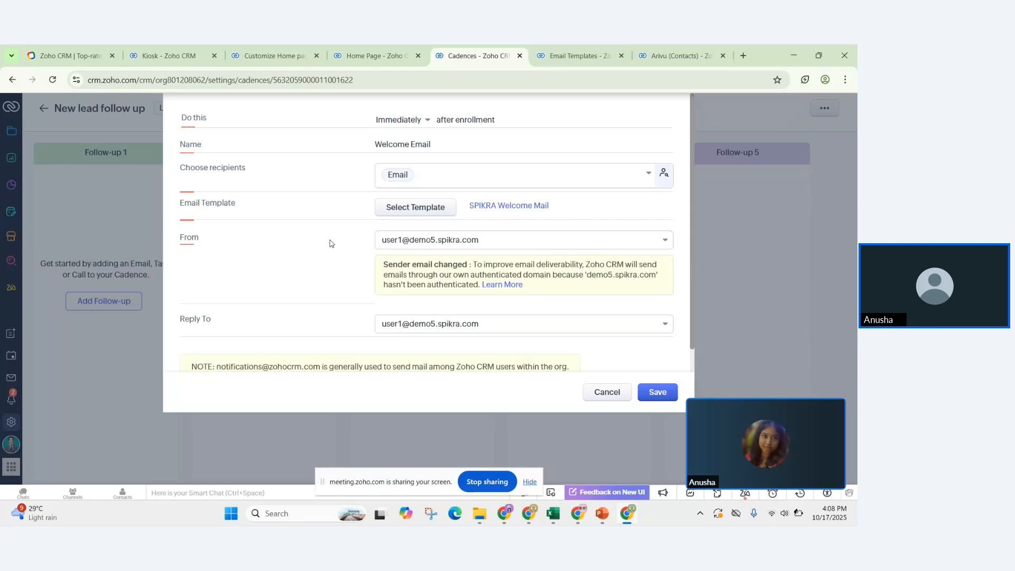
Step: Keep the current sender address and save the Welcome Email step
left_click(416, 241)
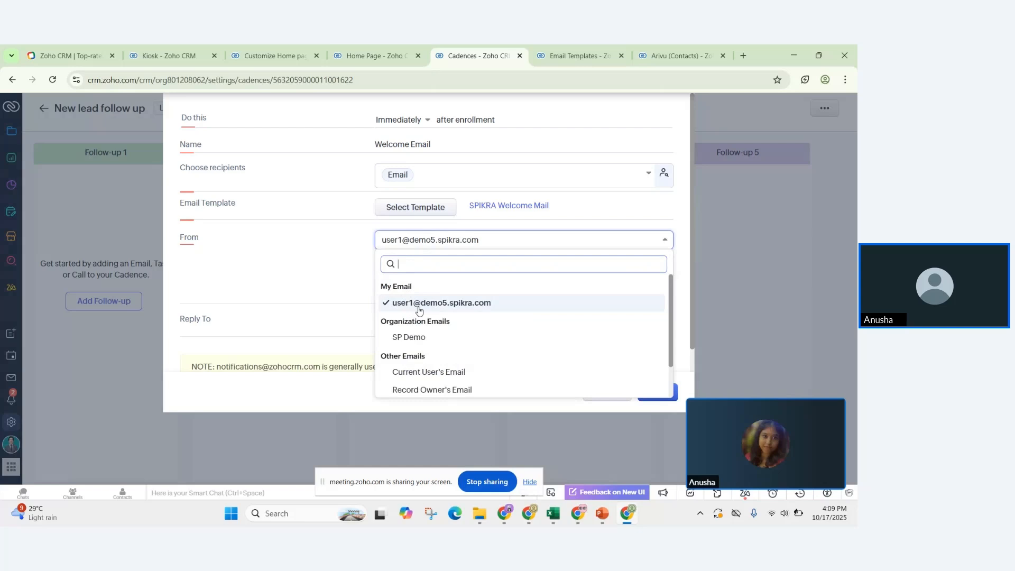
left_click(336, 302)
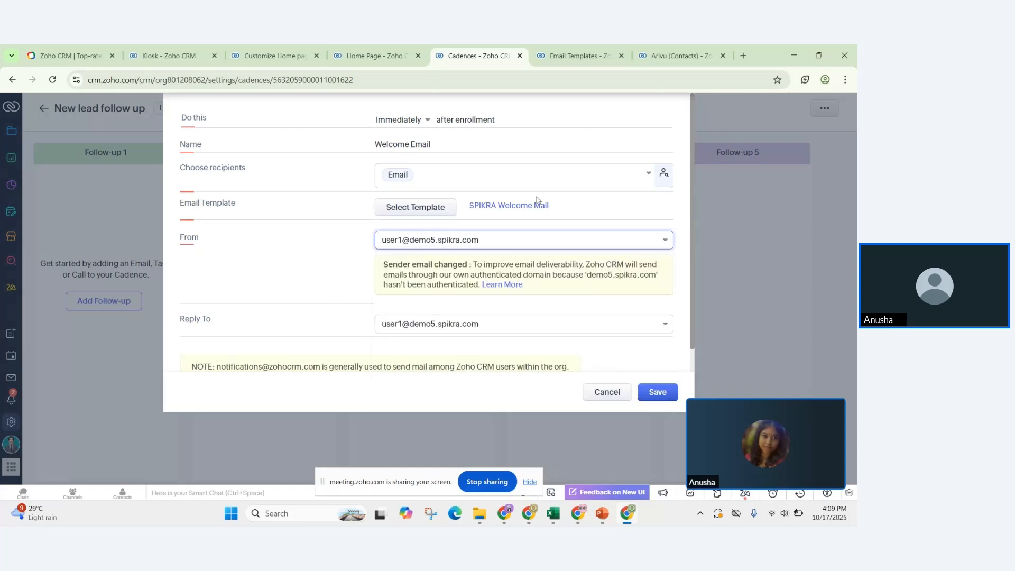
left_click(655, 393)
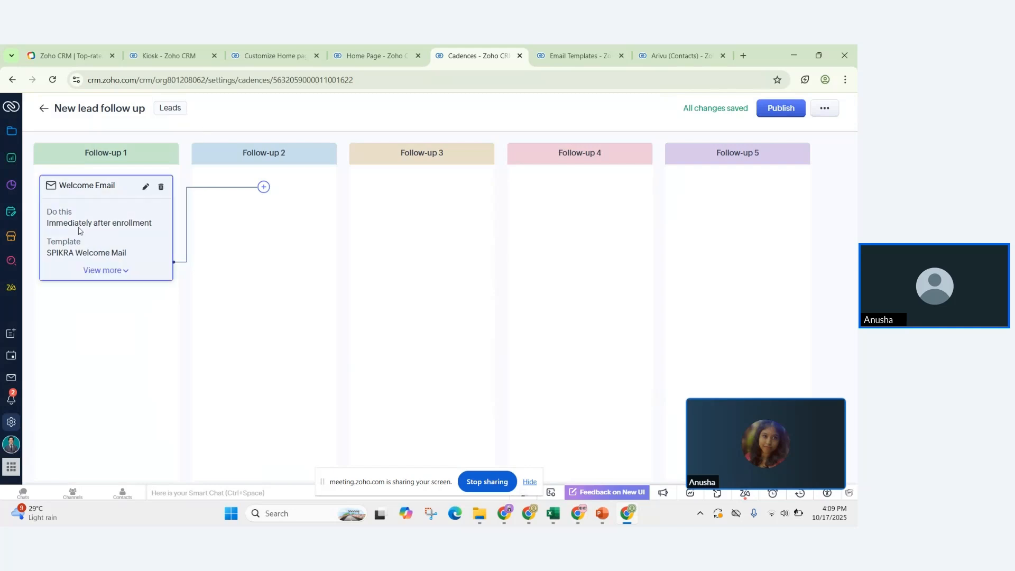
Step: Add a second email follow-up timed 3 days after the previous email
left_click(264, 188)
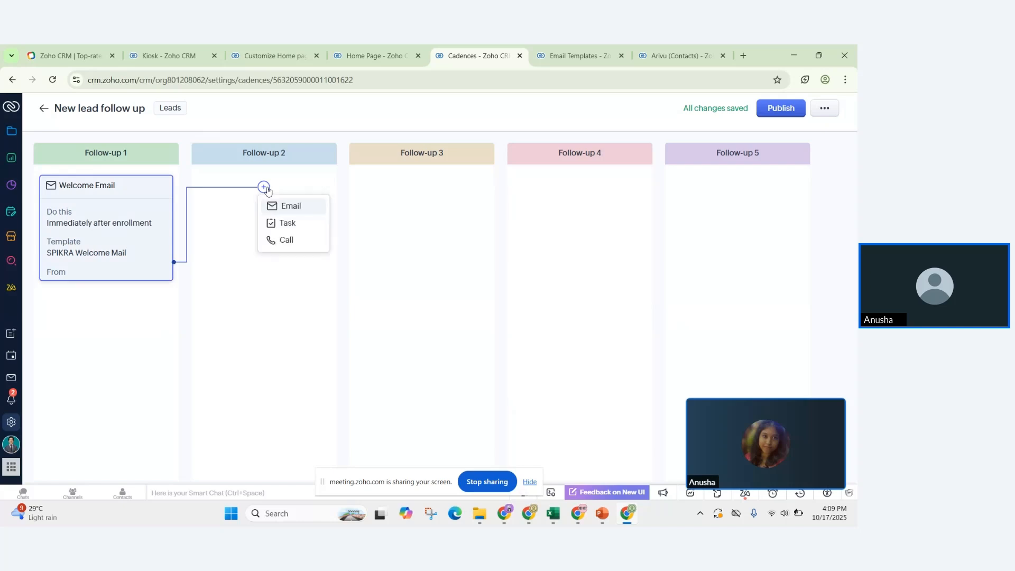
left_click(290, 207)
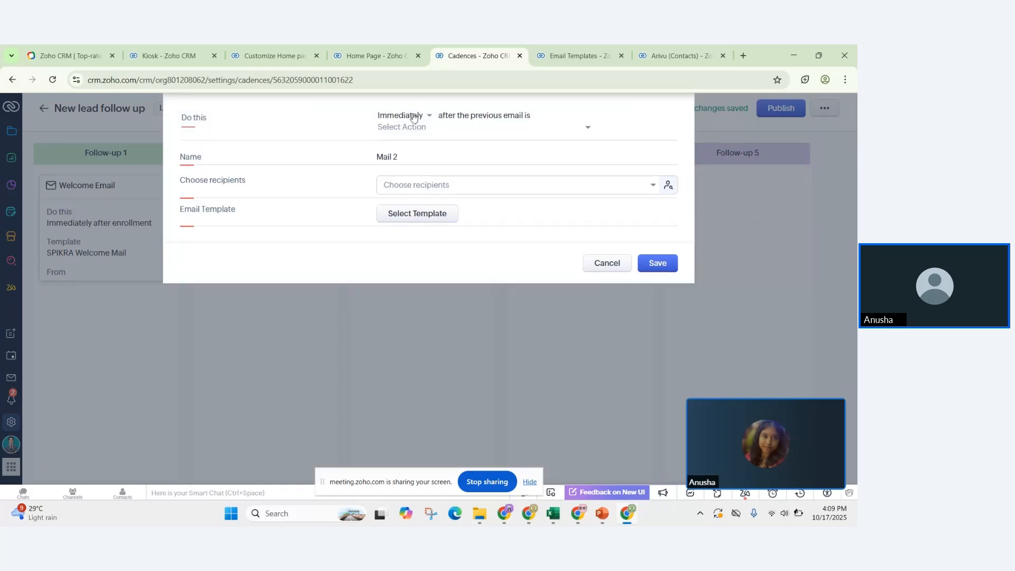
left_click(413, 115)
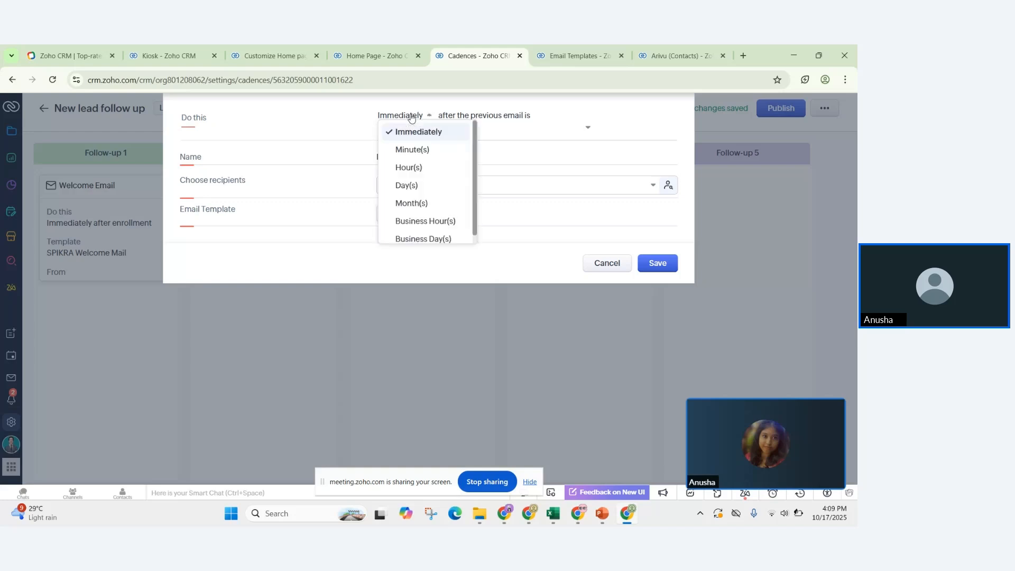
left_click(408, 190)
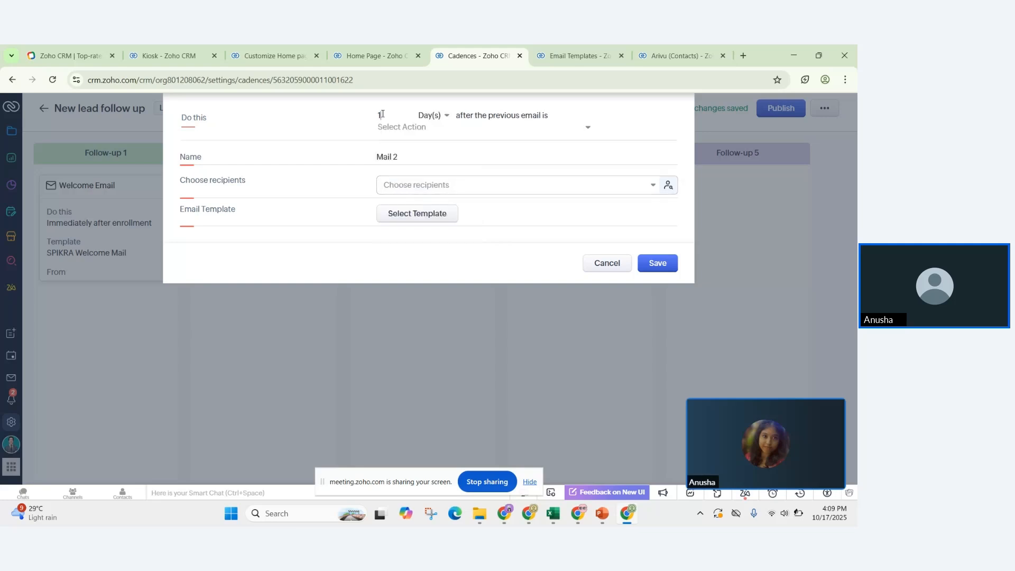
type("3")
Step: Make the second email wait until the previous email is Sent
left_click(433, 127)
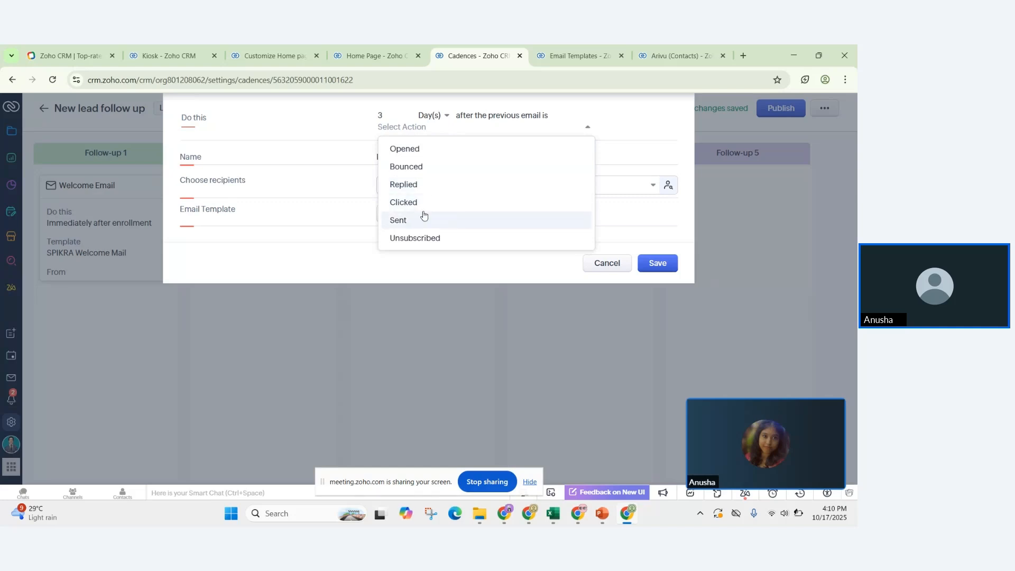
left_click(400, 221)
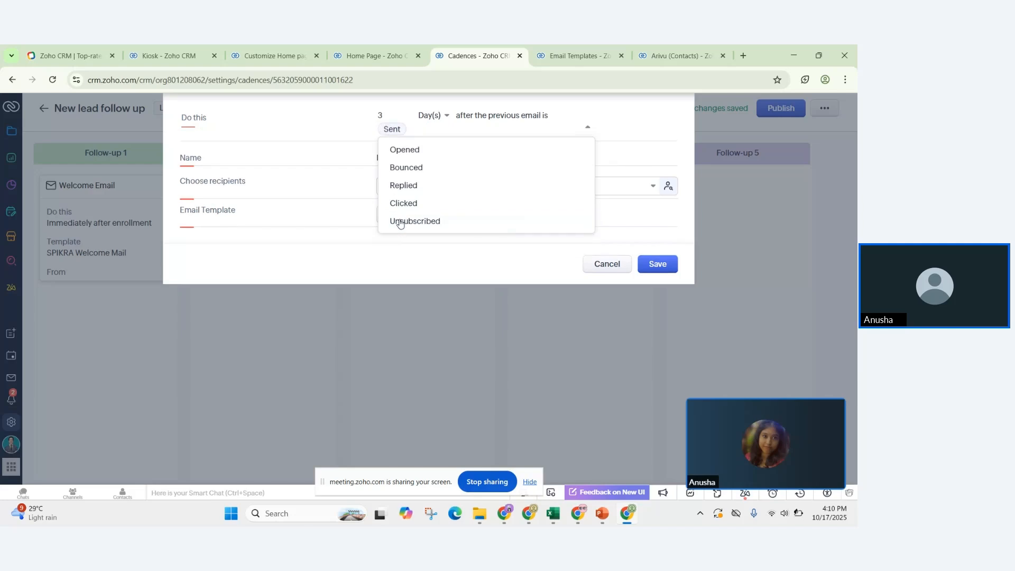
left_click(357, 128)
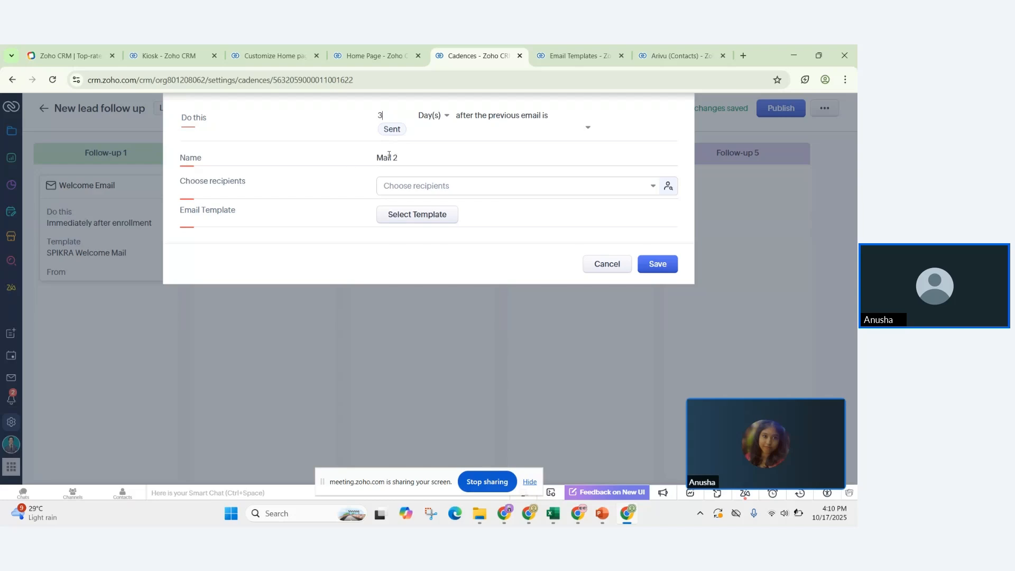
Step: Rename the step 'Follow up' and address it to the lead's Email field
left_click_drag(416, 162, 320, 175)
key("BackSpace")
type("Follow up")
left_click(393, 189)
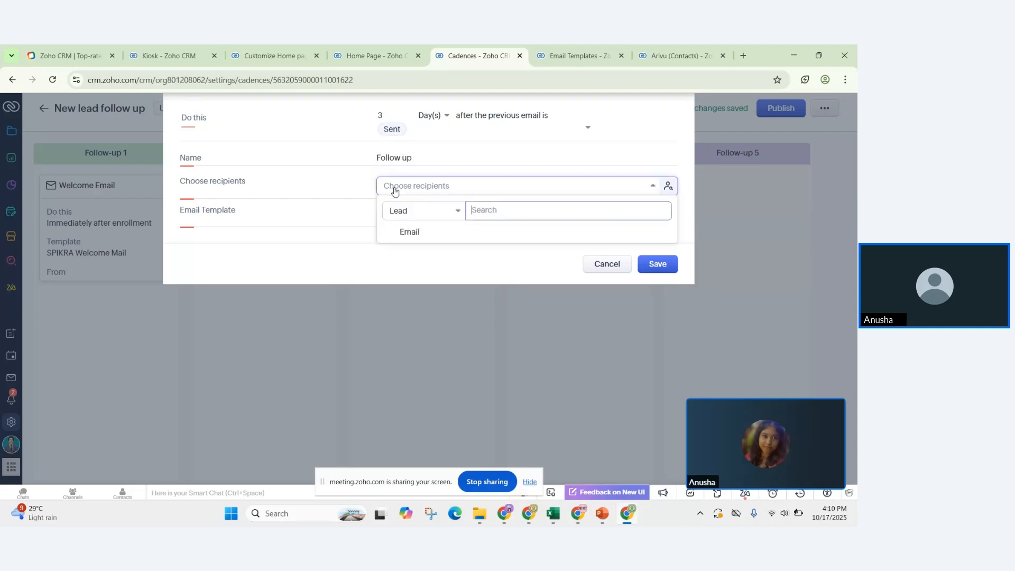
left_click(402, 233)
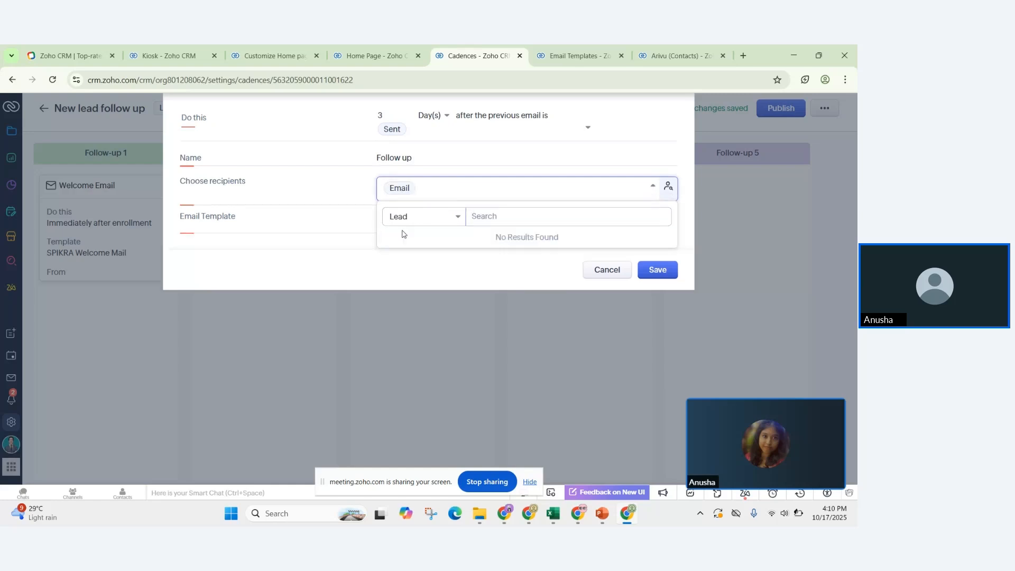
left_click(441, 281)
left_click(423, 227)
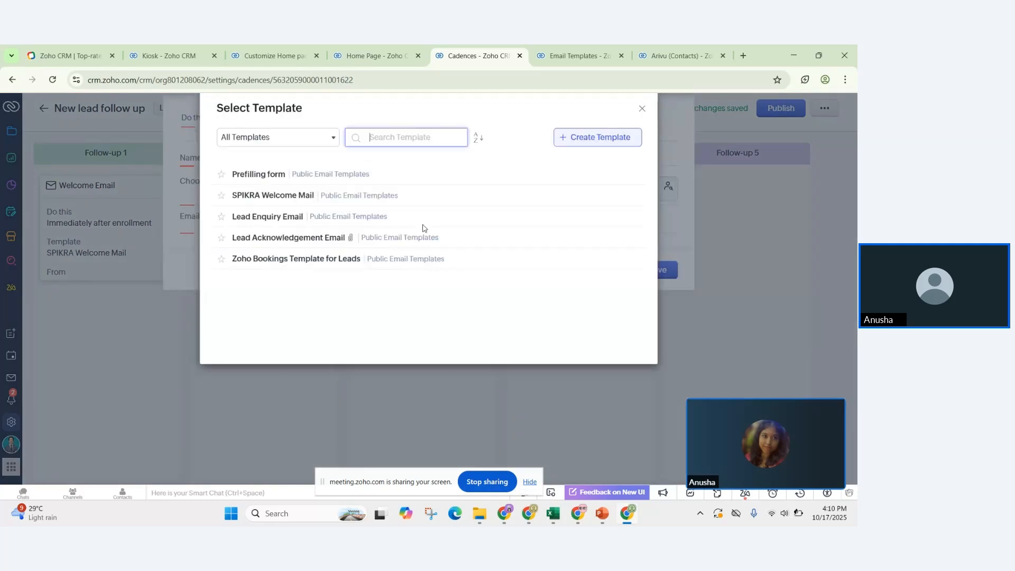
Step: Give the Follow up step the Prefilling form template and save it
left_click(277, 139)
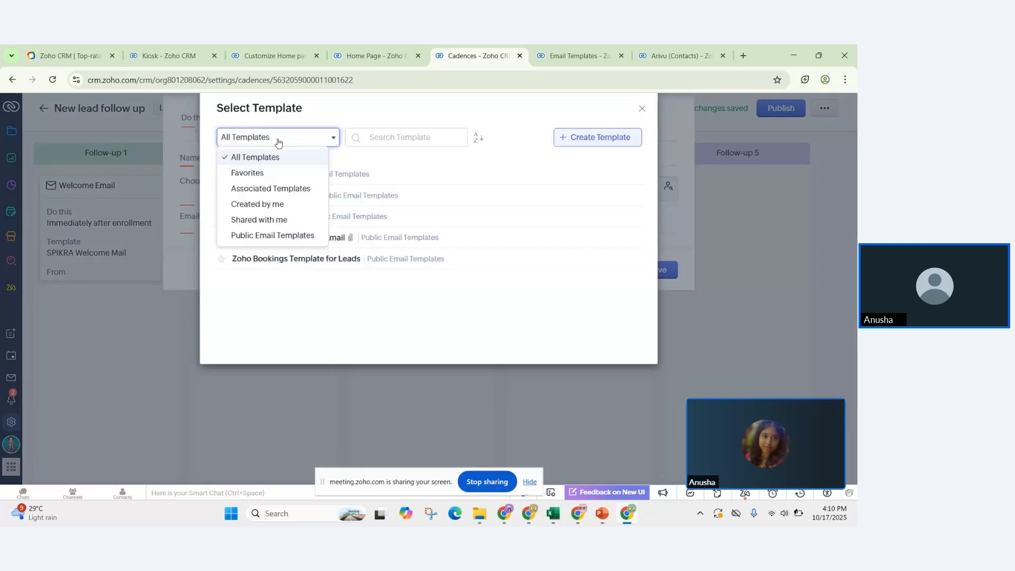
left_click(361, 138)
type("fol")
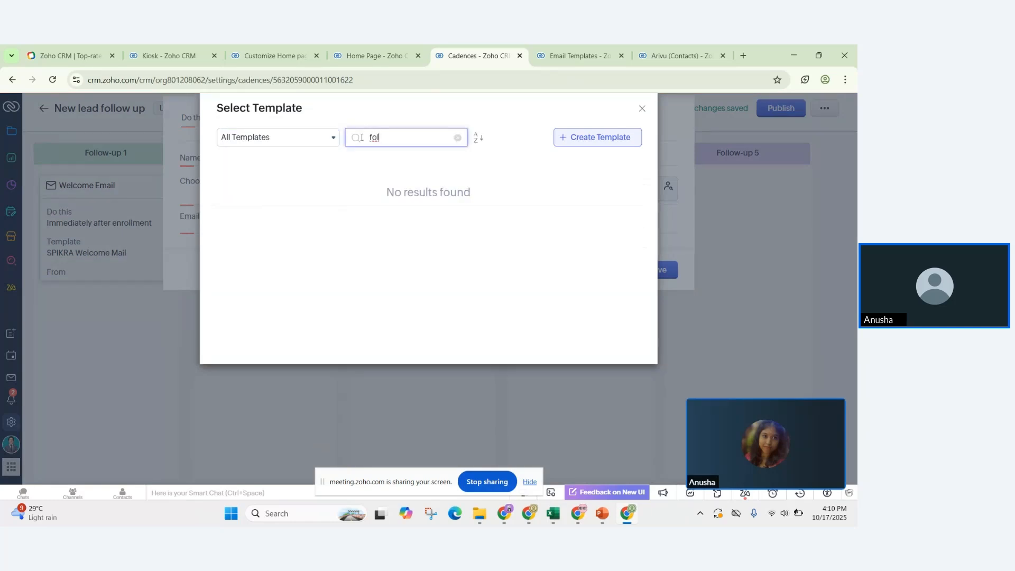
key("BackSpace")
key("BackSpace")
key("BackSpace")
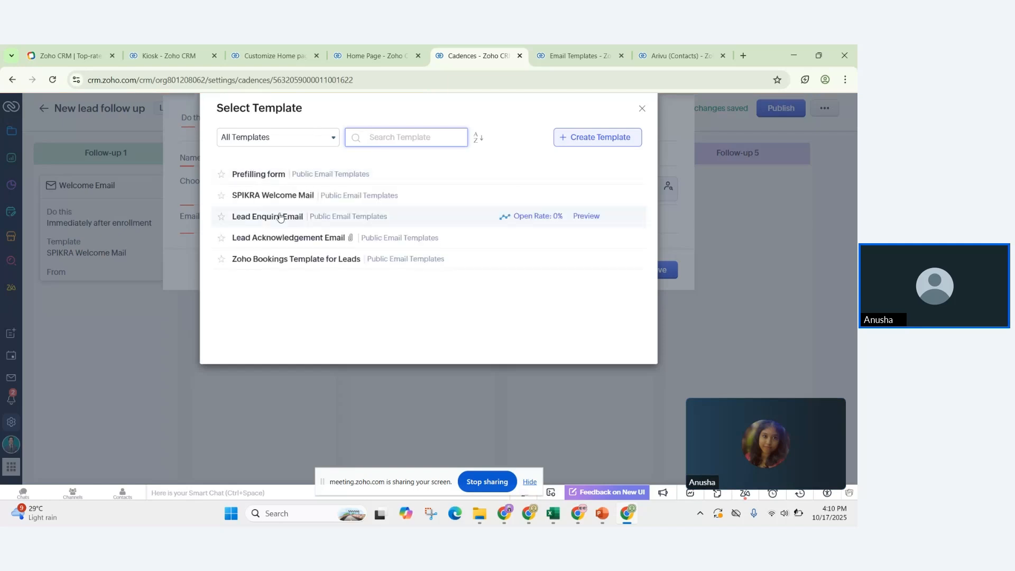
left_click(259, 174)
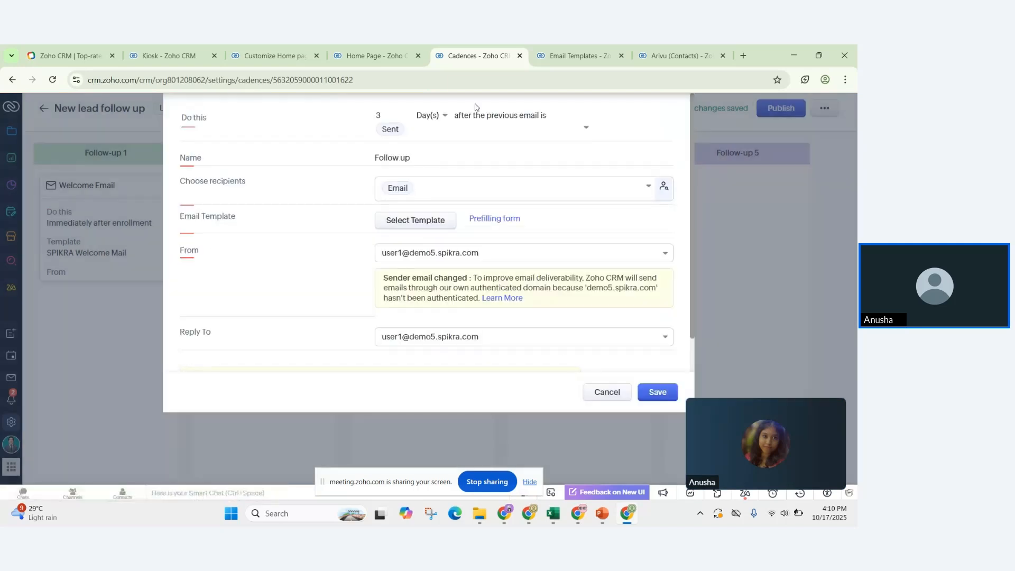
scroll(303, 353, "down", 1)
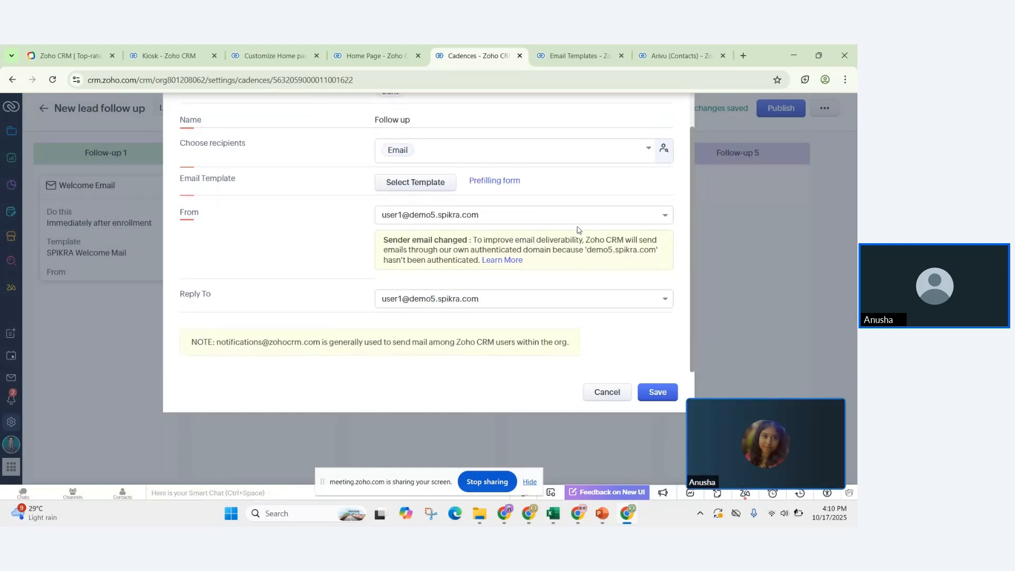
left_click(665, 392)
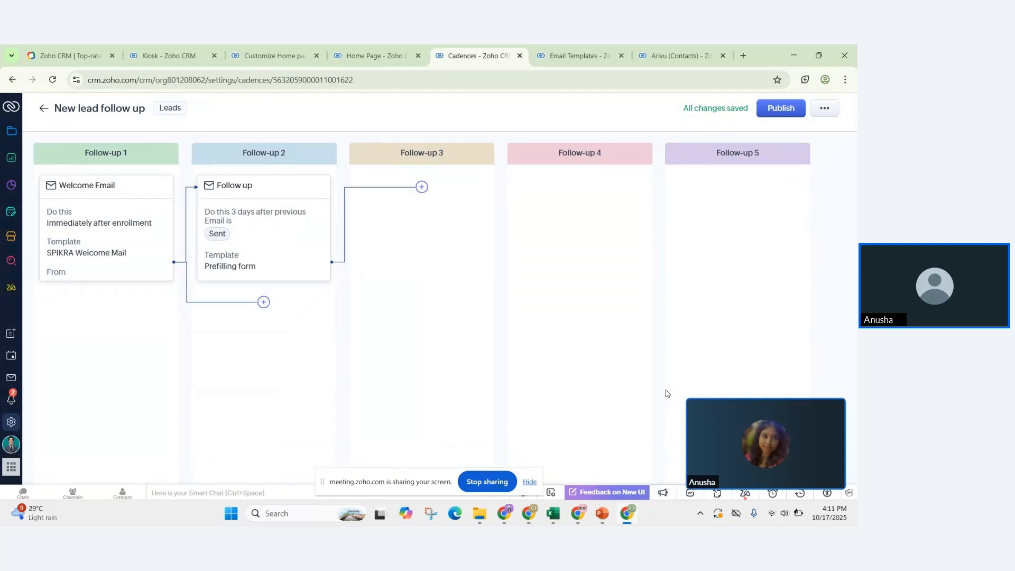
Step: Publish the New lead follow up cadence, then show the Lead Nurturing Cadence slide in PowerPoint
mouse_move(97, 205)
mouse_move(227, 277)
left_click(793, 110)
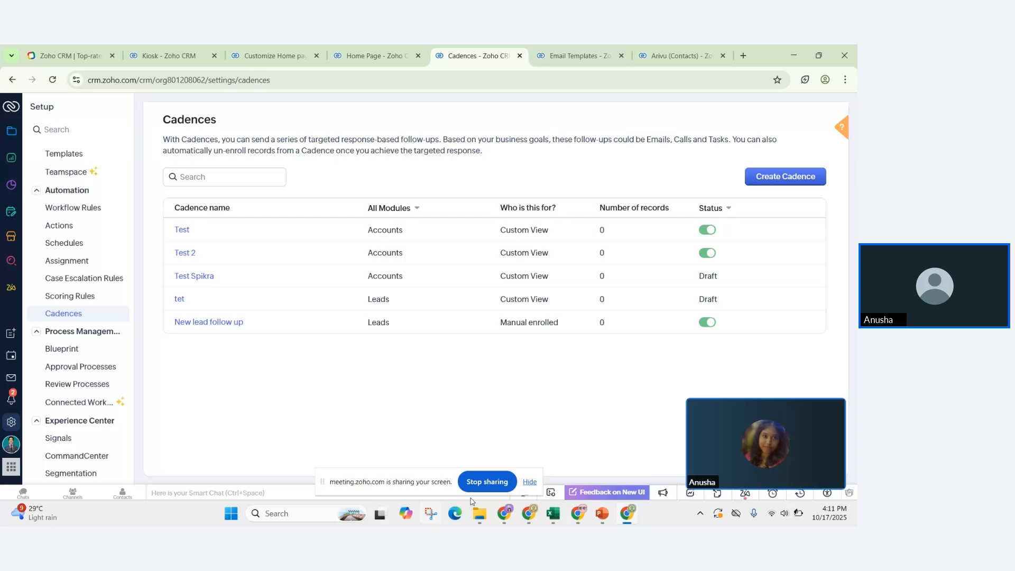
left_click(602, 515)
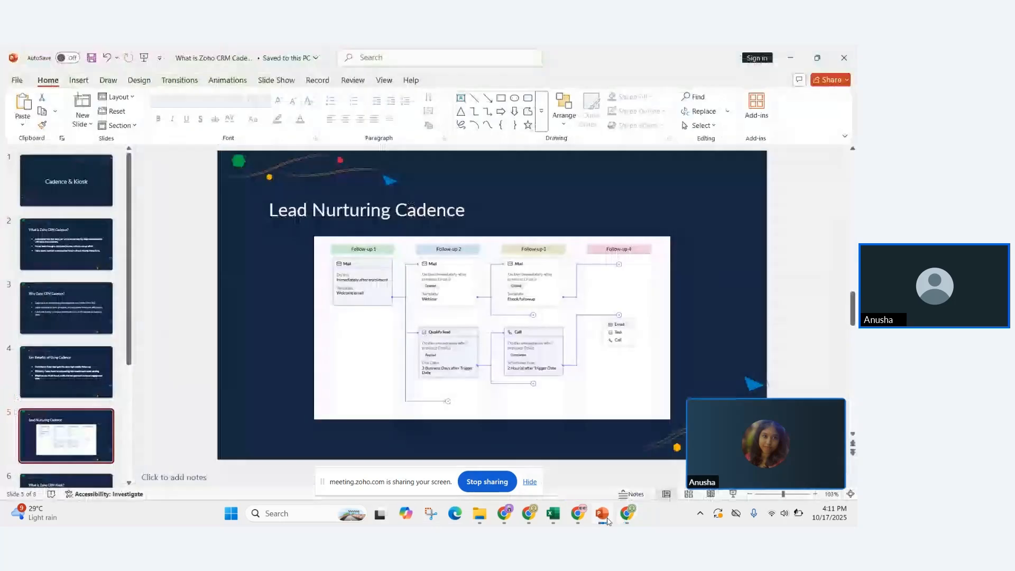
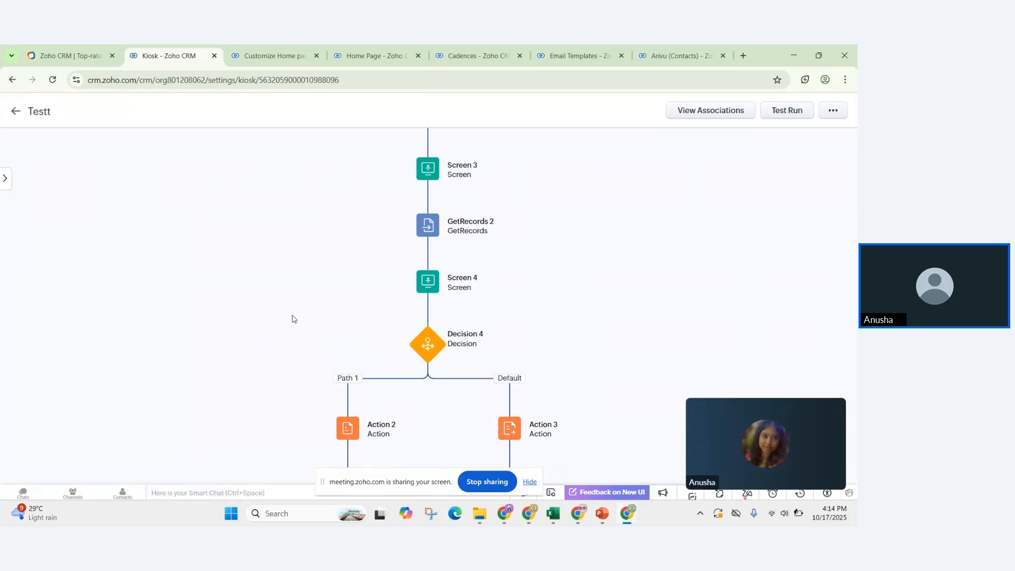
Step: Scroll up the Testt kiosk flow diagram to see it from the top
scroll(294, 319, "up", 1)
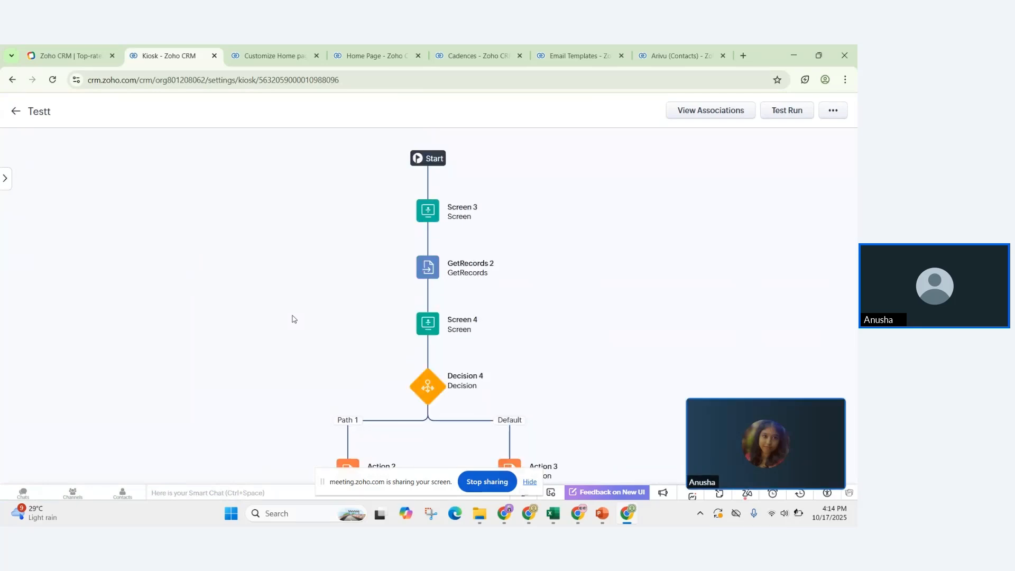
scroll(294, 319, "down", 1)
scroll(292, 317, "up", 1)
left_click(430, 211)
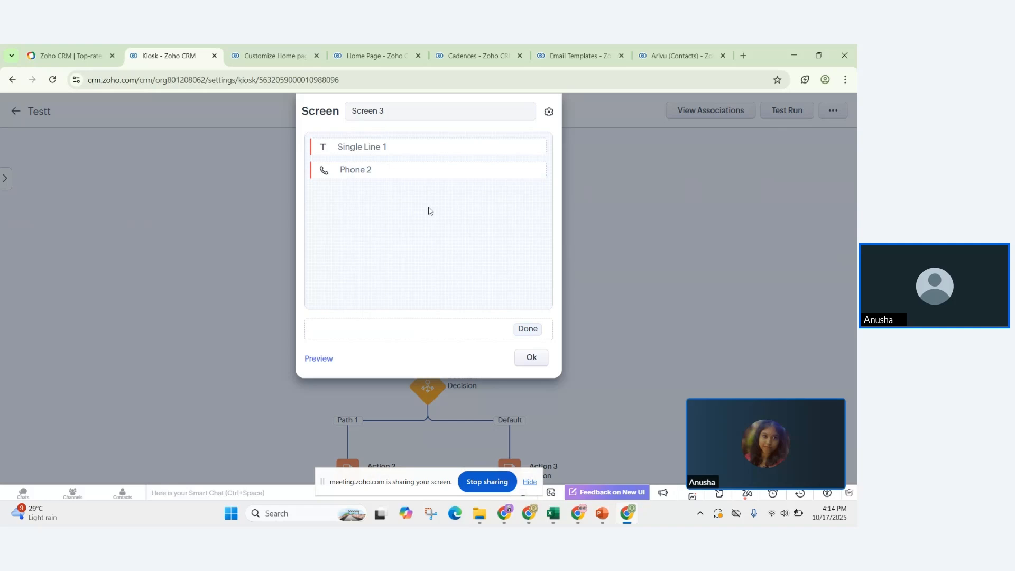
left_click(413, 148)
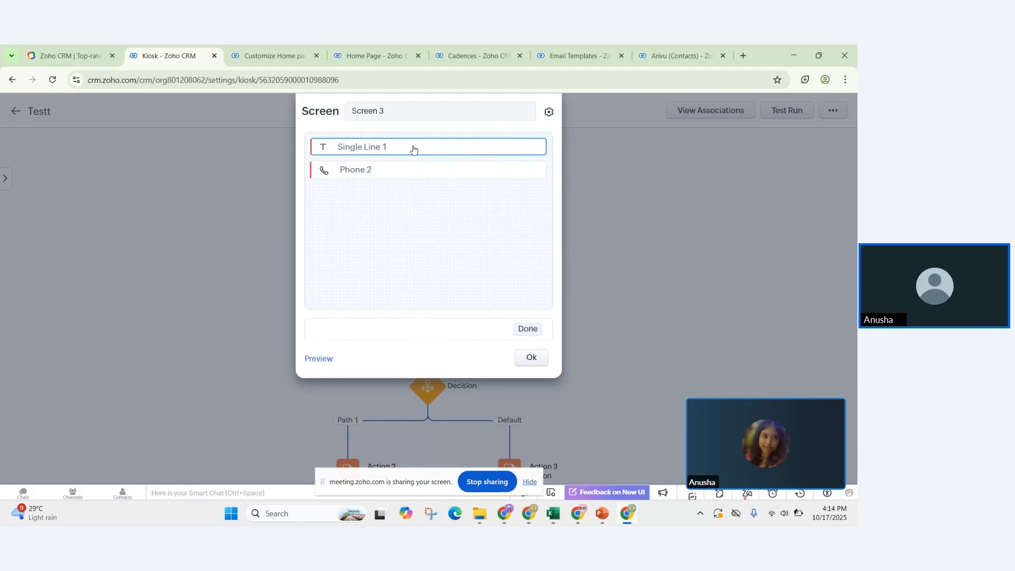
left_click(414, 149)
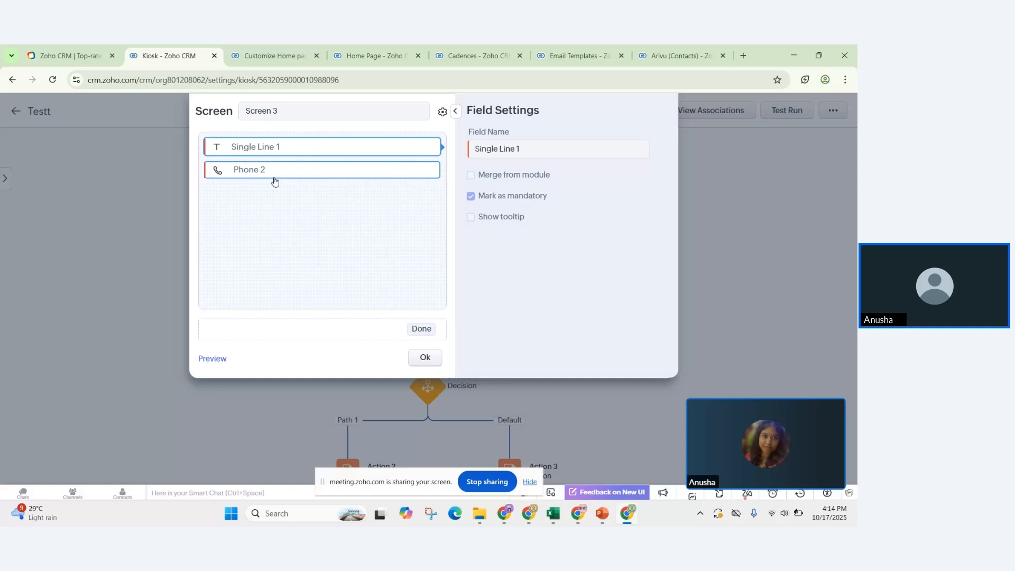
double_click(529, 154)
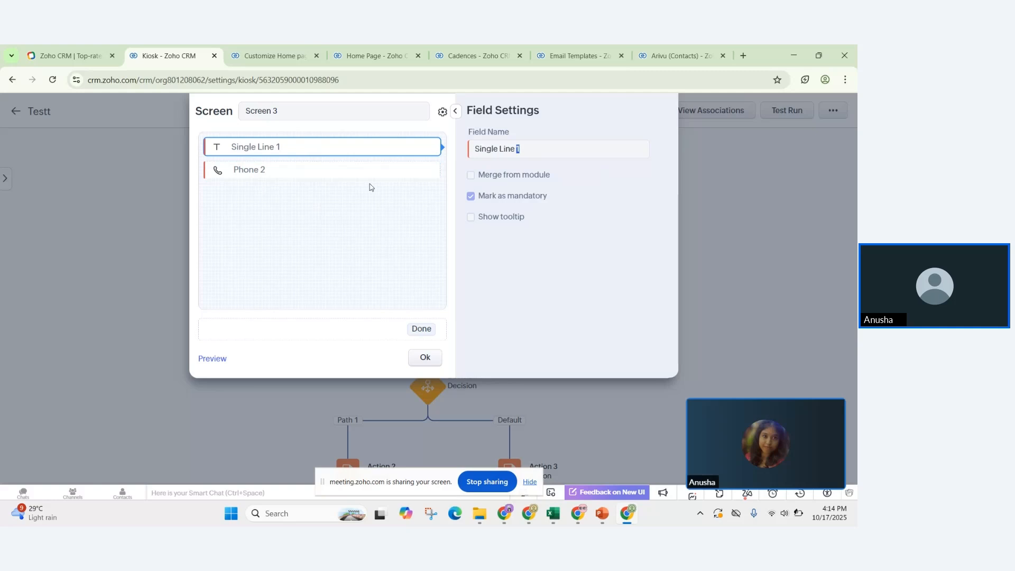
left_click(425, 357)
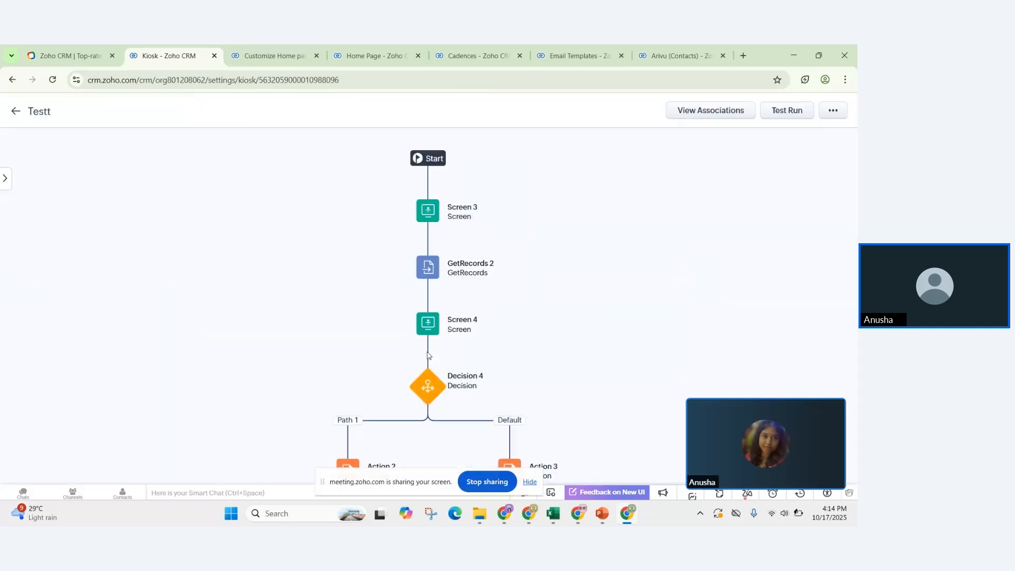
Step: Test-run the Testt kiosk with a name and a sample phone, then dismiss the no-records result
left_click(775, 110)
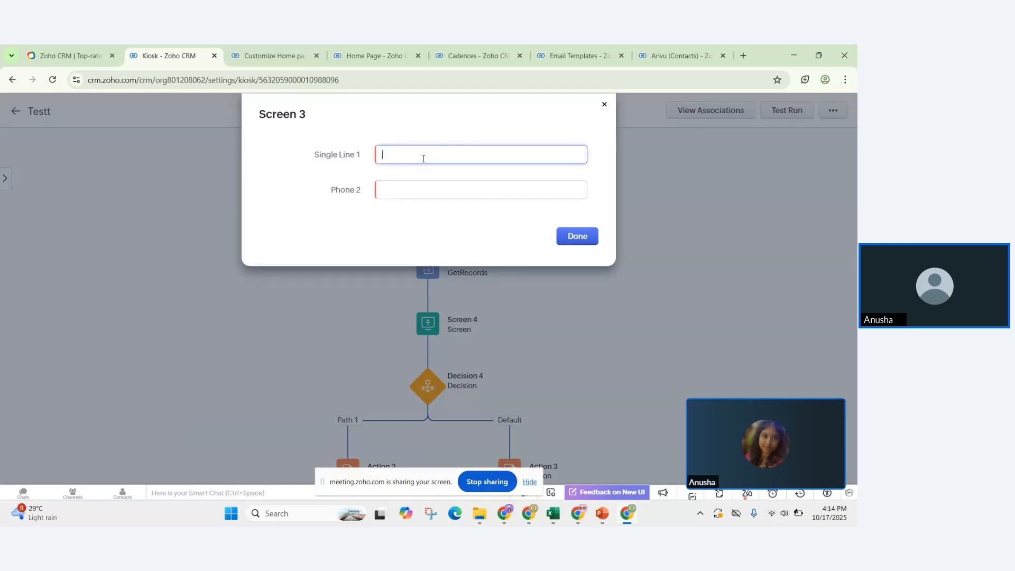
type("Anusha")
left_click(397, 188)
type("123456789")
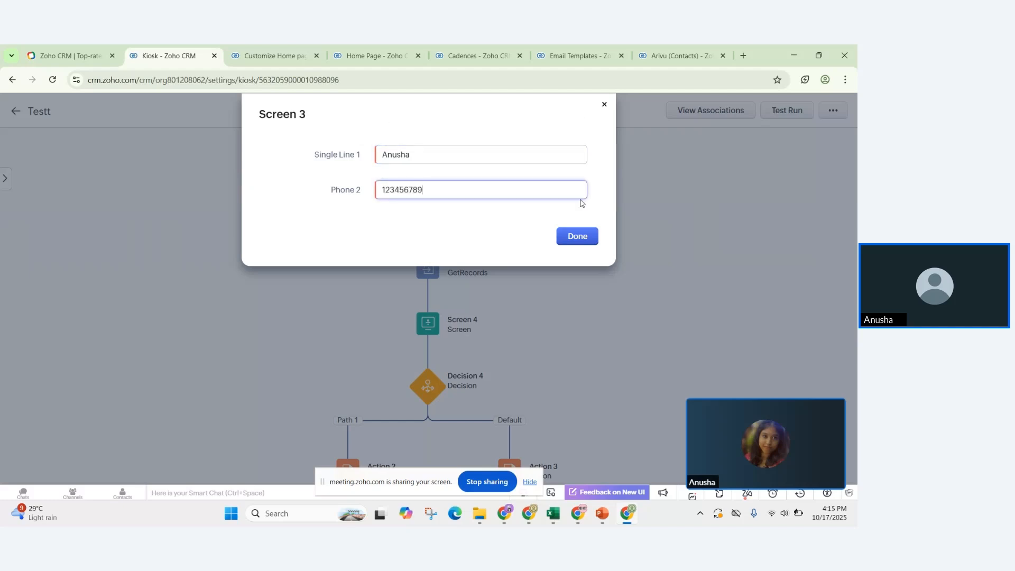
left_click(582, 237)
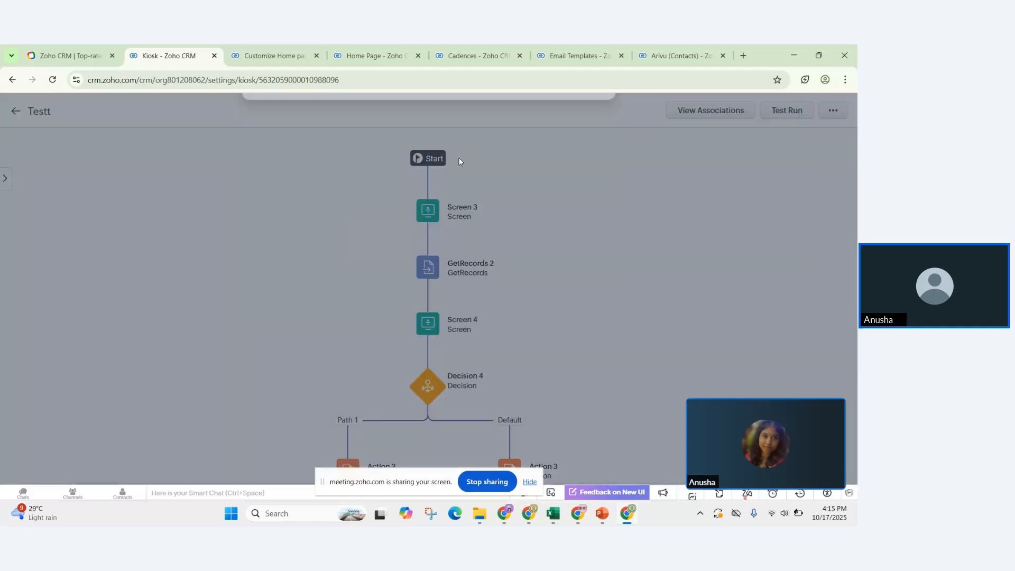
left_click(604, 105)
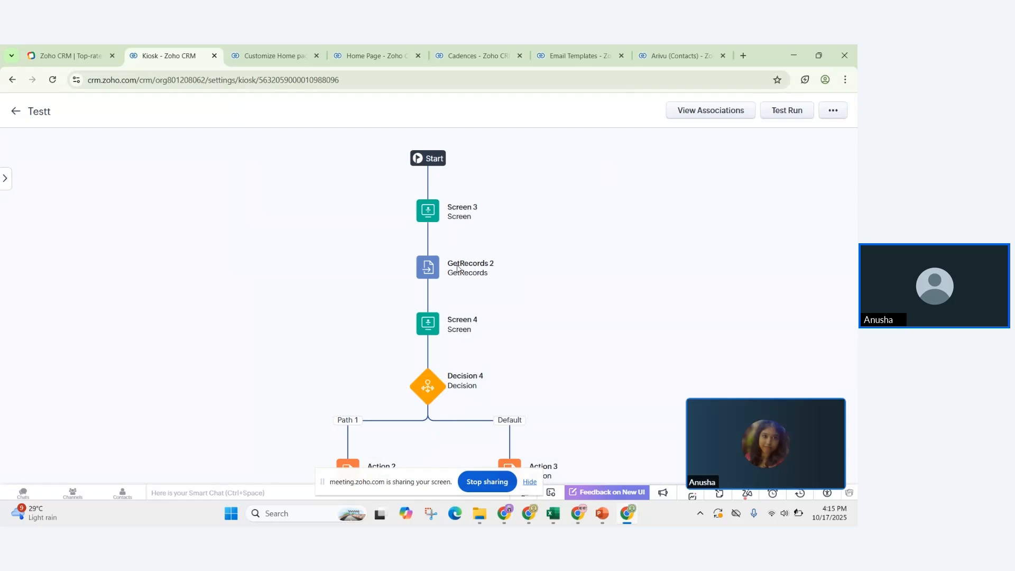
Step: Review GetRecords 2's sorting and record preference details, then switch the kiosk into Edit mode
left_click(433, 272)
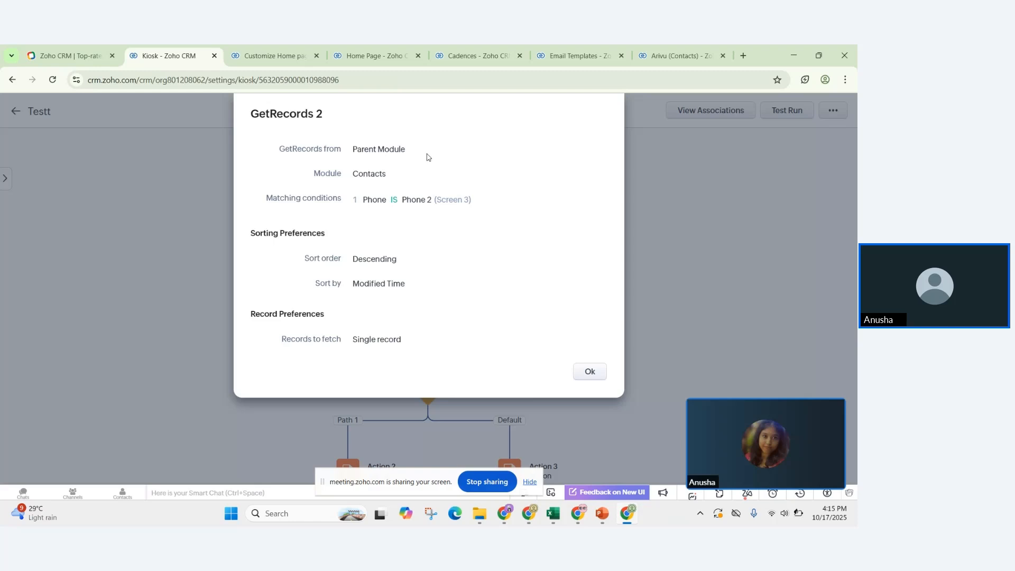
left_click_drag(419, 236, 604, 368)
left_click(604, 368)
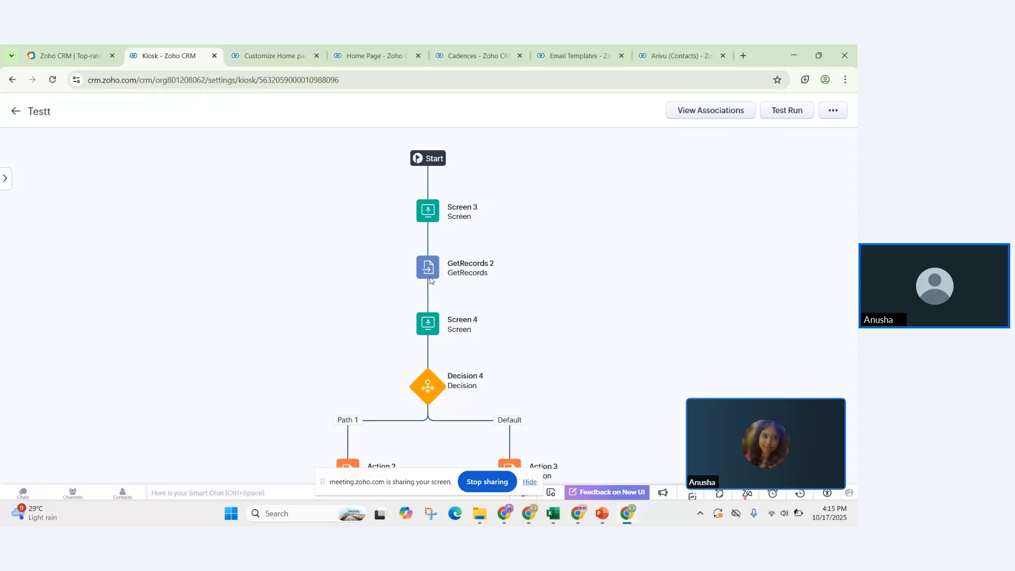
left_click(427, 279)
left_click(592, 371)
left_click(834, 112)
left_click(816, 130)
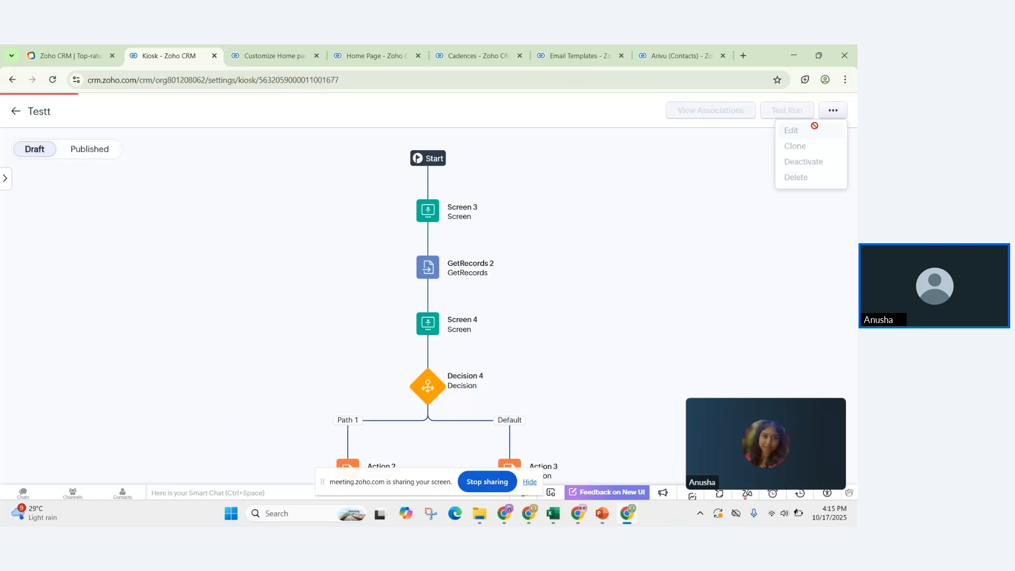
Step: Set GetRecords 2 to match Contacts Phone against Screen 3's Phone 2 field, and save it
left_click(427, 267)
left_click(467, 267)
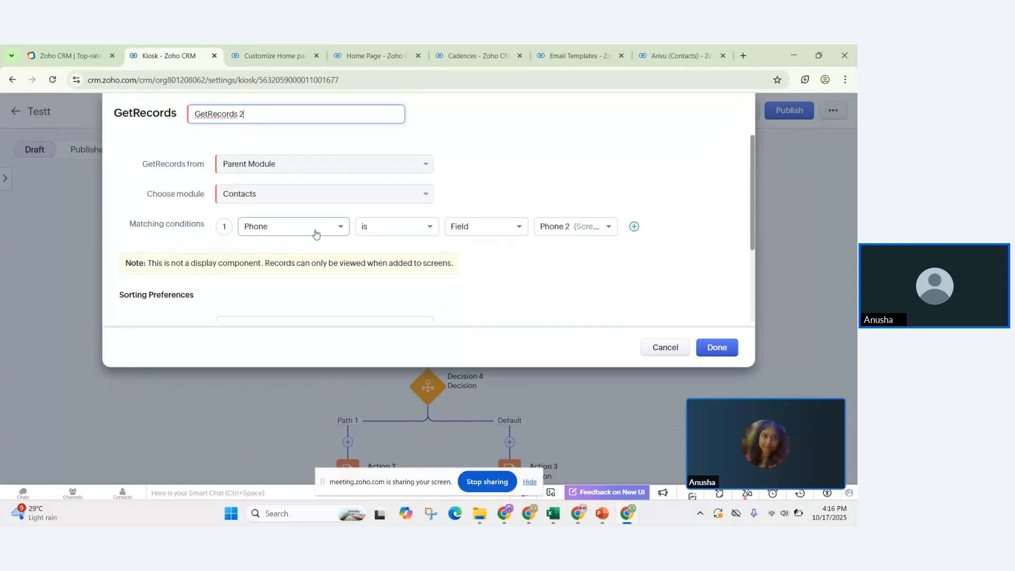
left_click(343, 231)
left_click(342, 232)
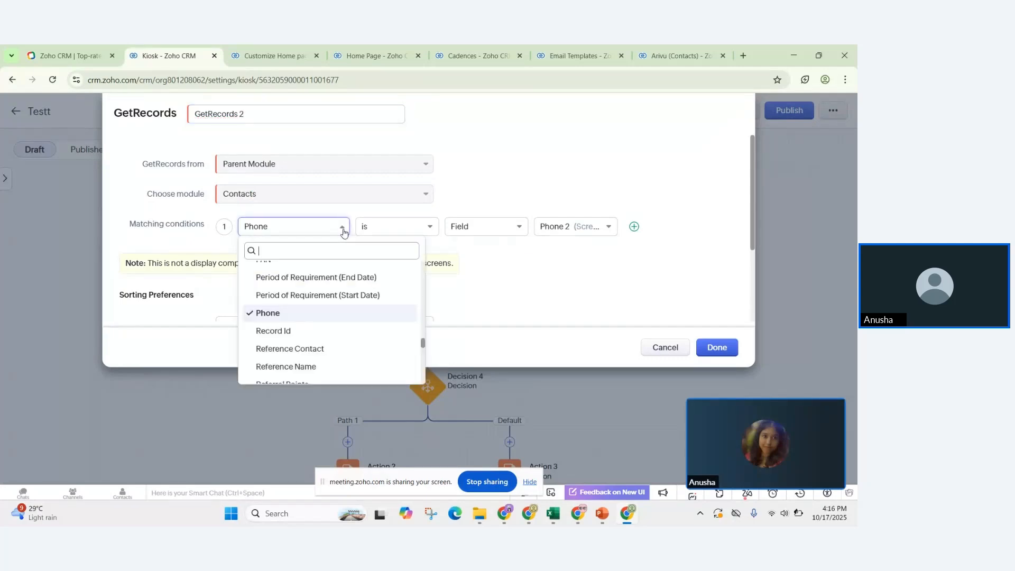
left_click(572, 226)
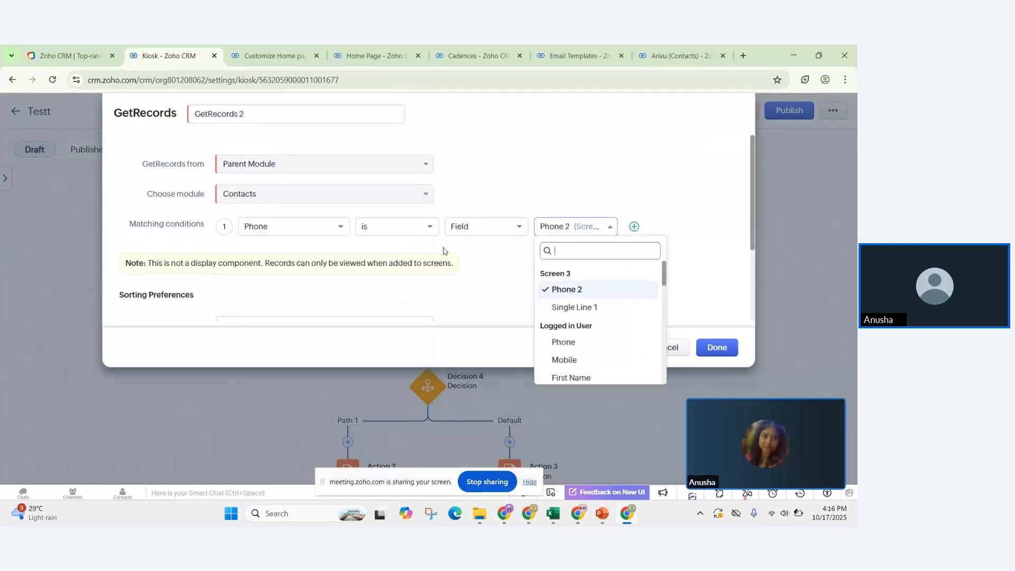
left_click(462, 294)
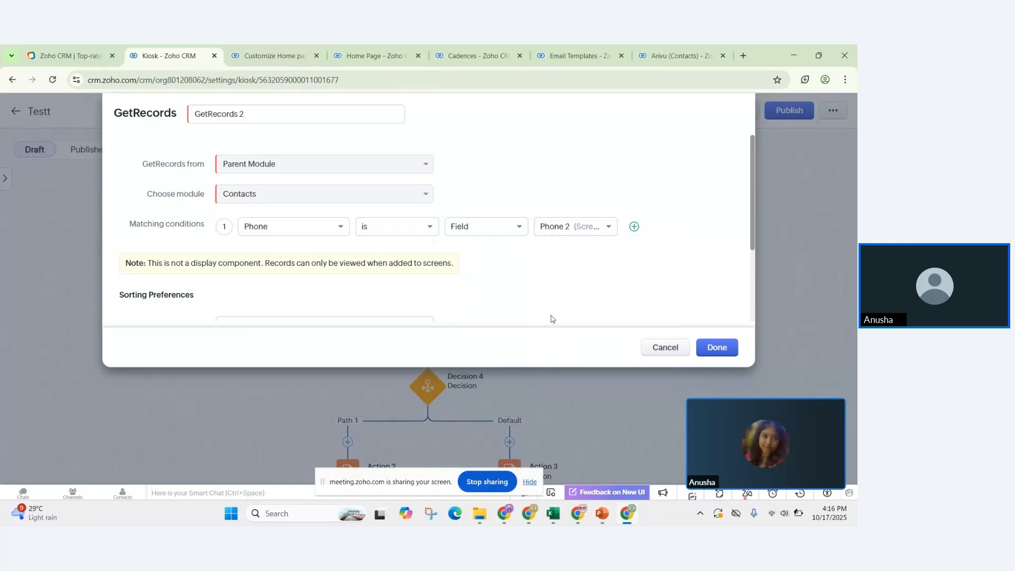
scroll(615, 293, "down", 2)
scroll(666, 263, "up", 2)
left_click(716, 347)
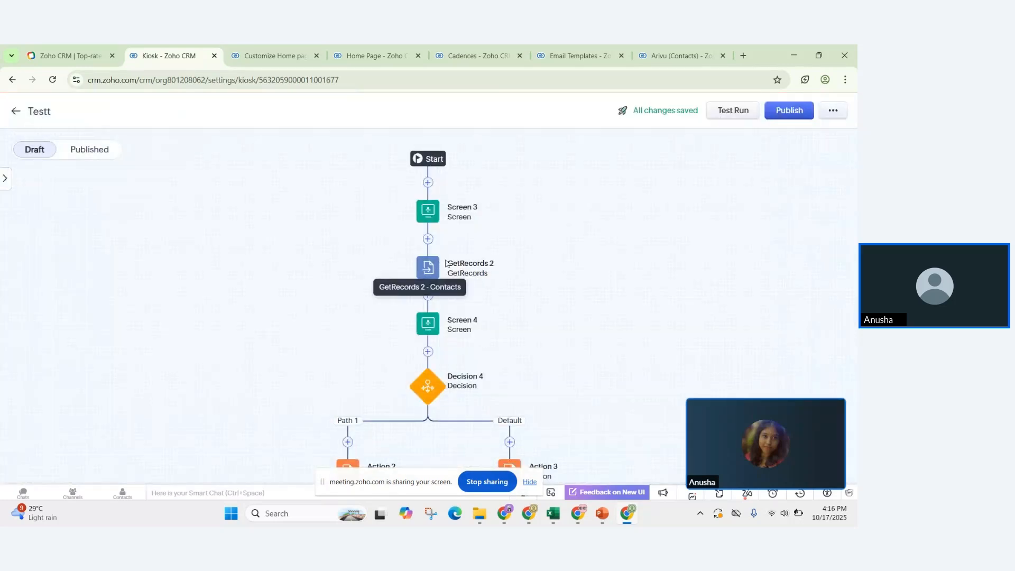
scroll(450, 270, "down", 1)
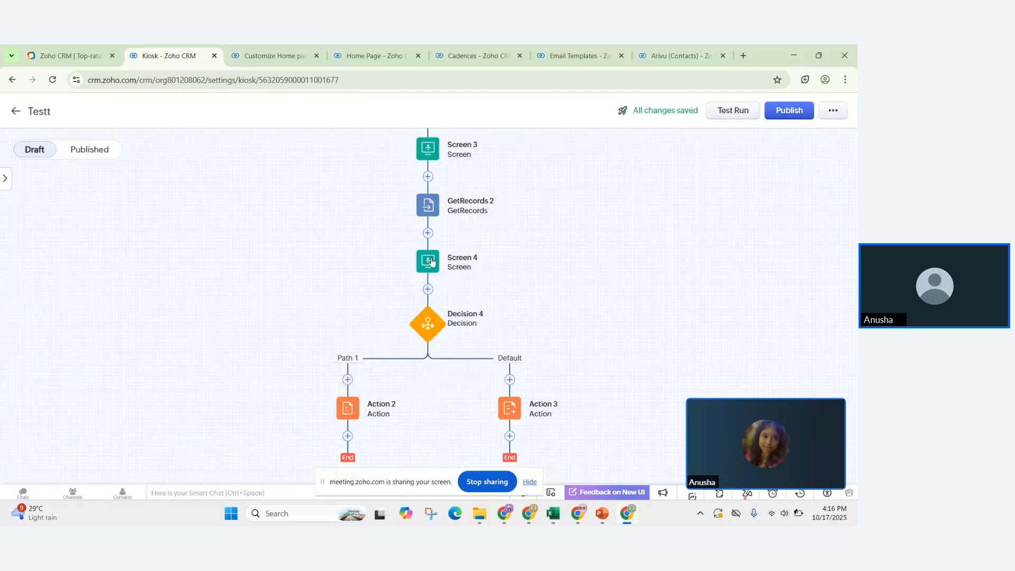
Step: Have Screen 4's GetRecords 2 component show the Contacts result with Last Name, and save
left_click(431, 261)
left_click(457, 276)
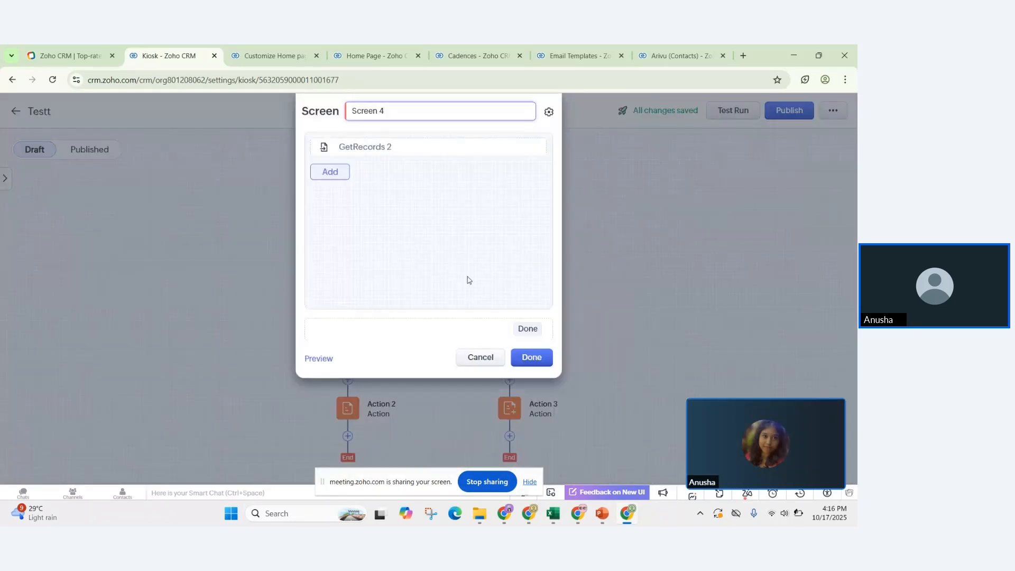
left_click(460, 153)
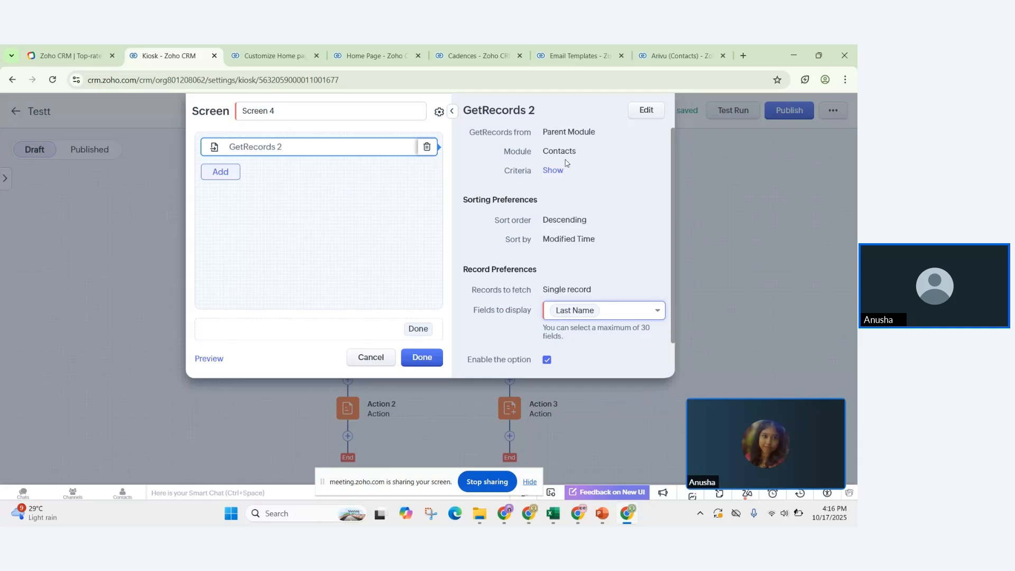
left_click_drag(508, 152, 423, 356)
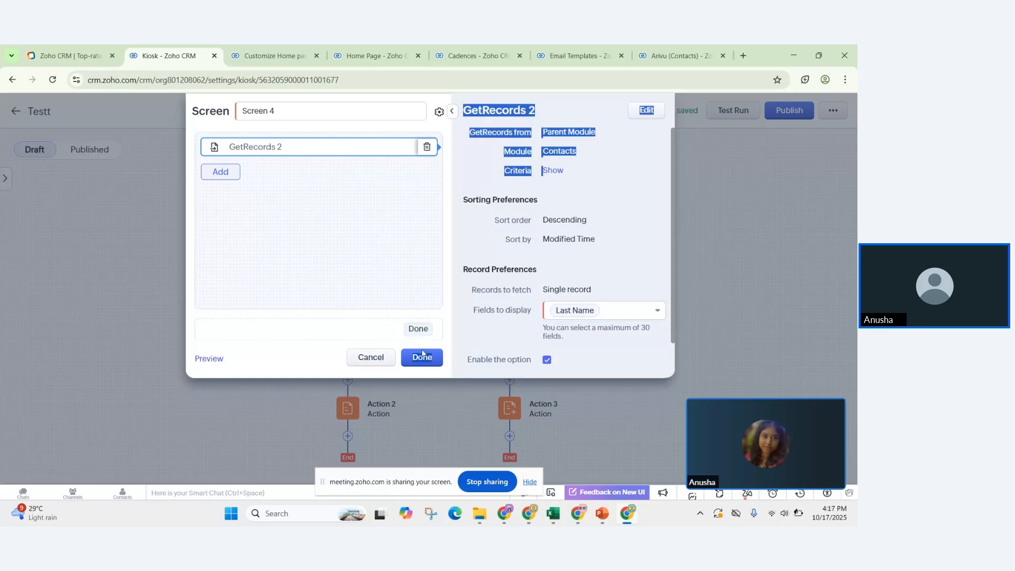
left_click(423, 355)
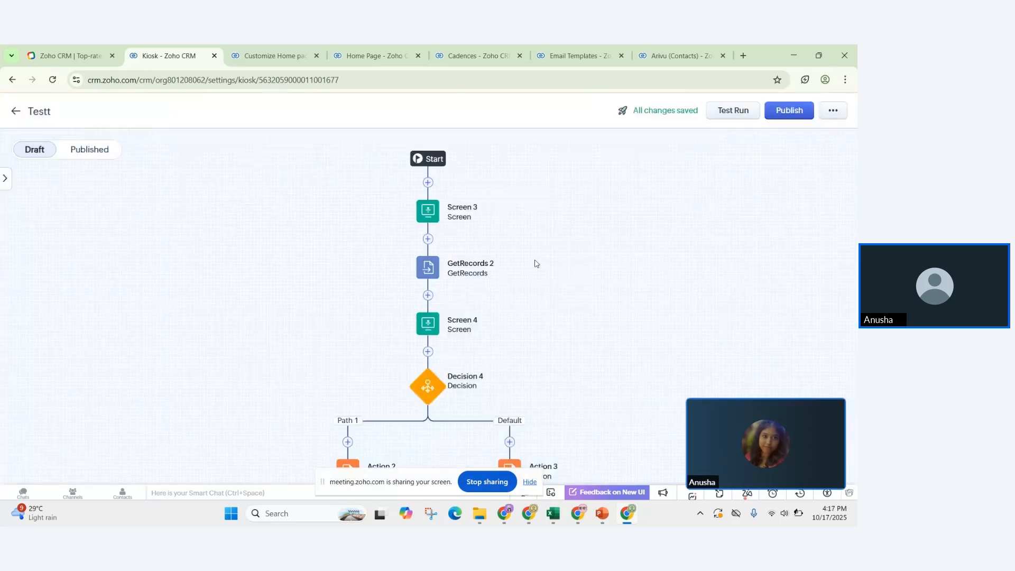
scroll(535, 265, "down", 1)
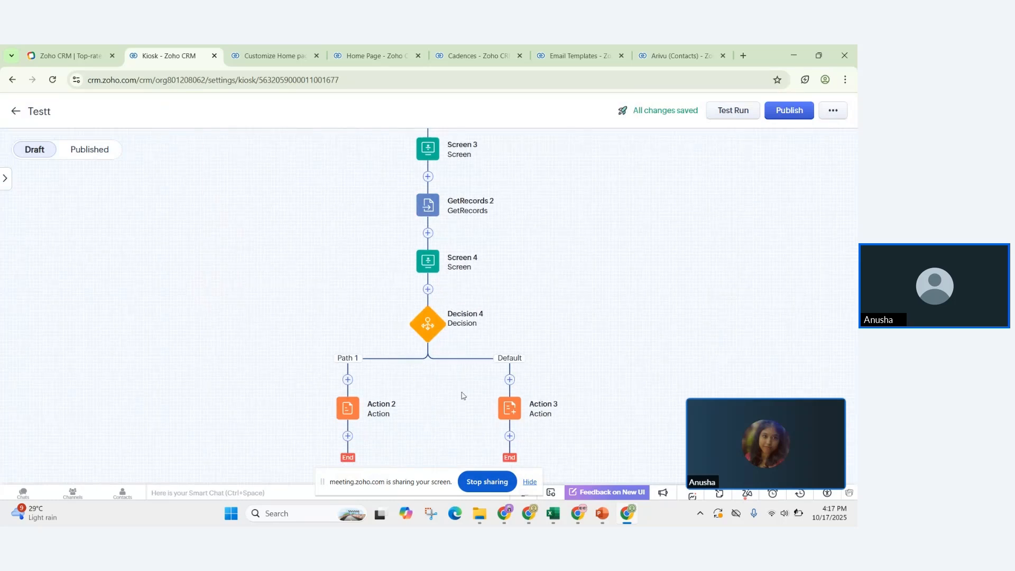
left_click(510, 436)
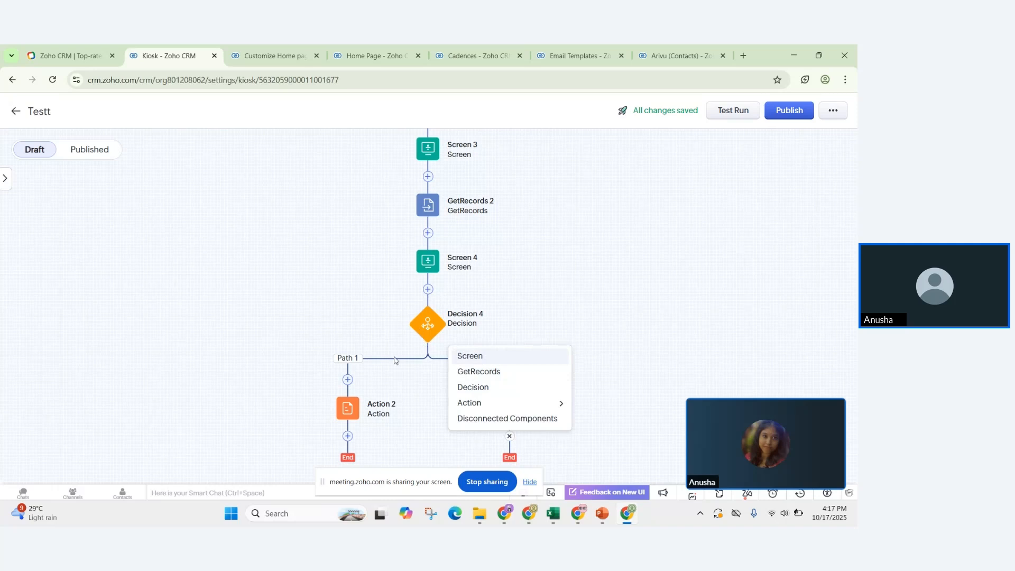
left_click(379, 362)
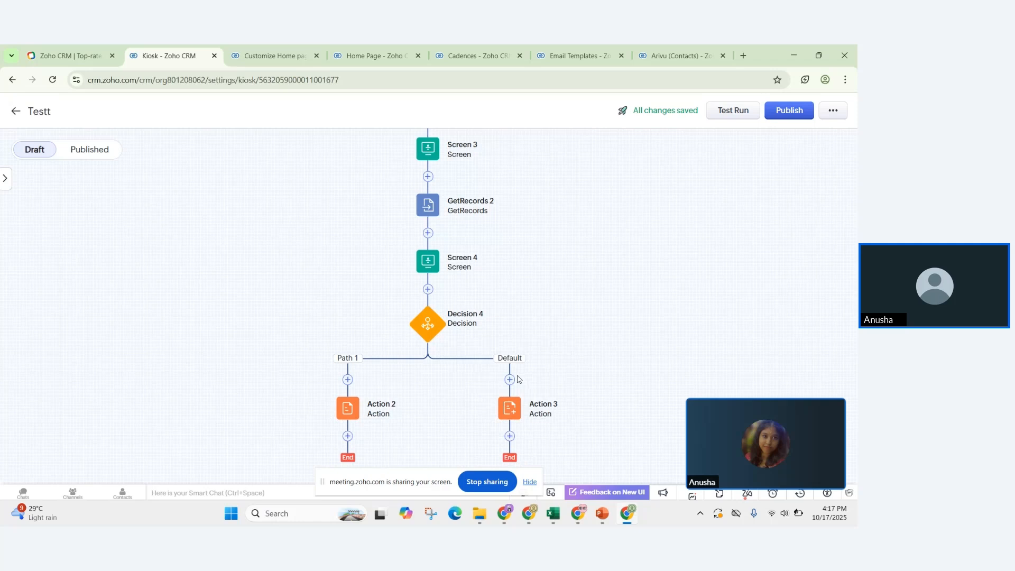
left_click(421, 326)
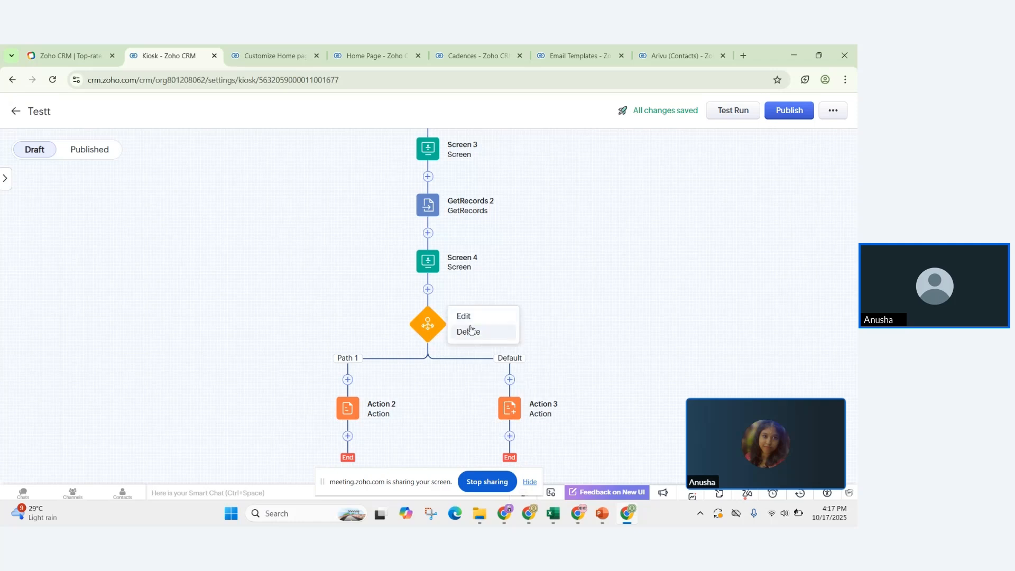
left_click(480, 317)
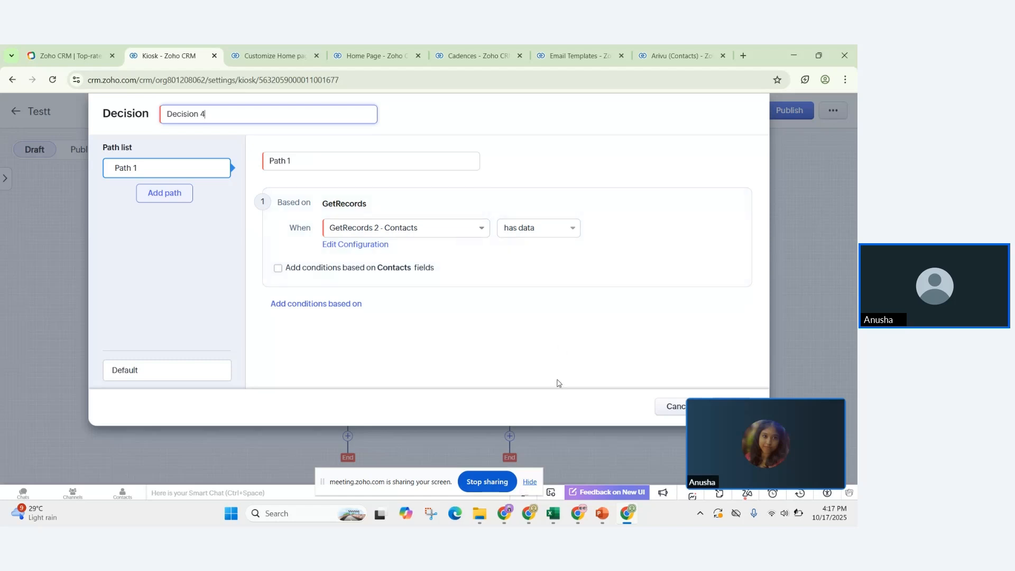
left_click(669, 410)
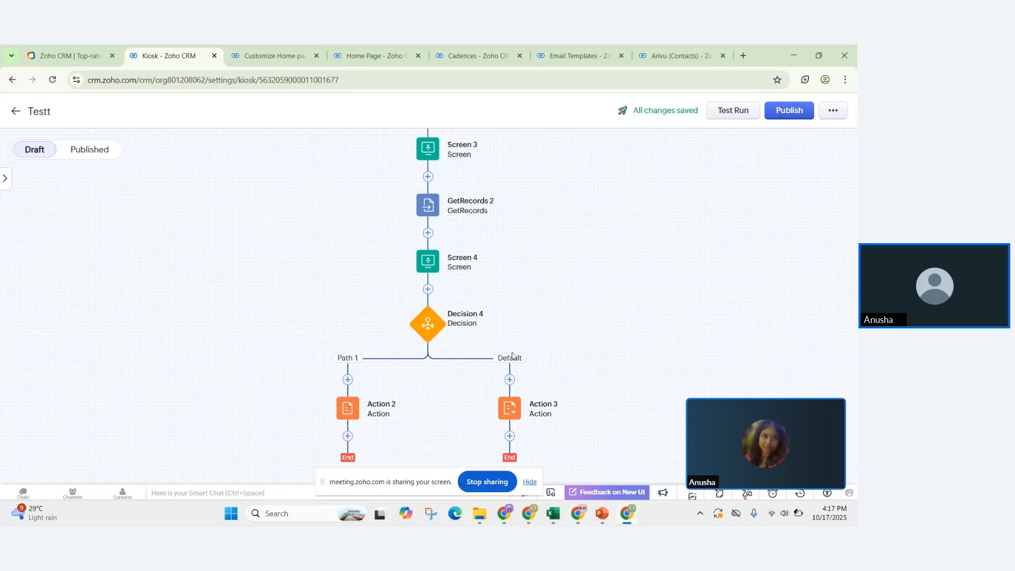
left_click(429, 329)
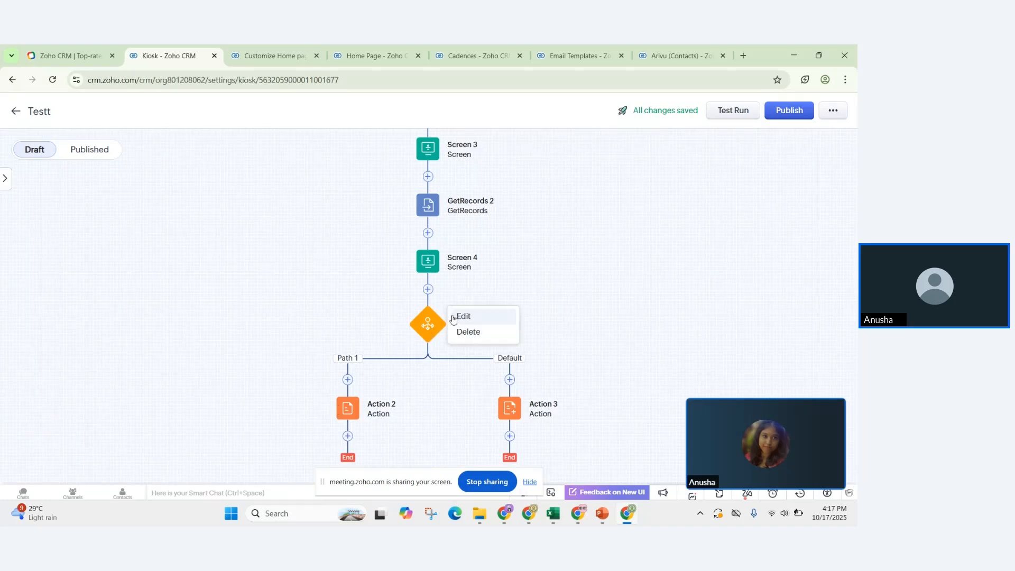
left_click(464, 316)
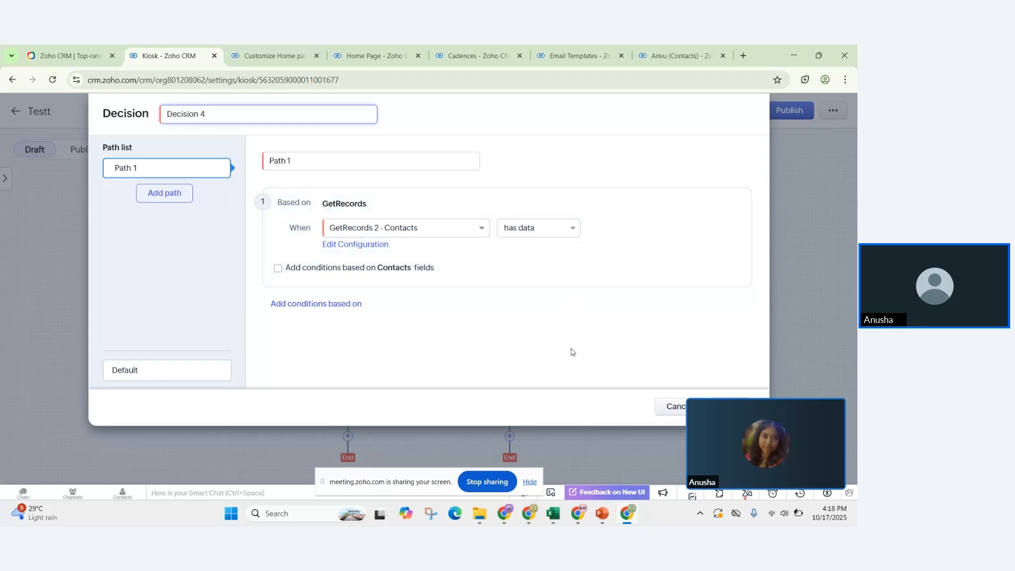
left_click(661, 412)
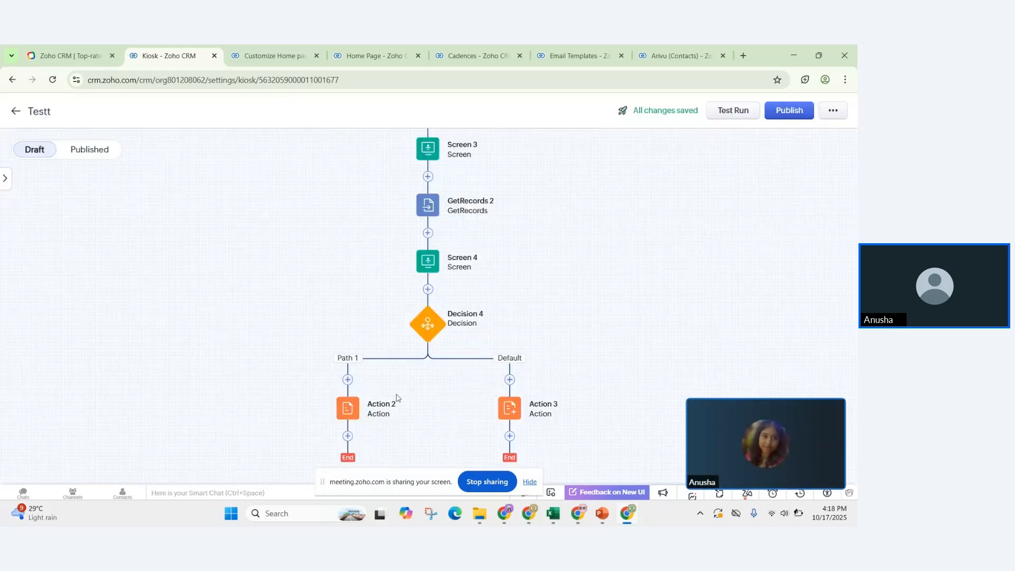
left_click(346, 416)
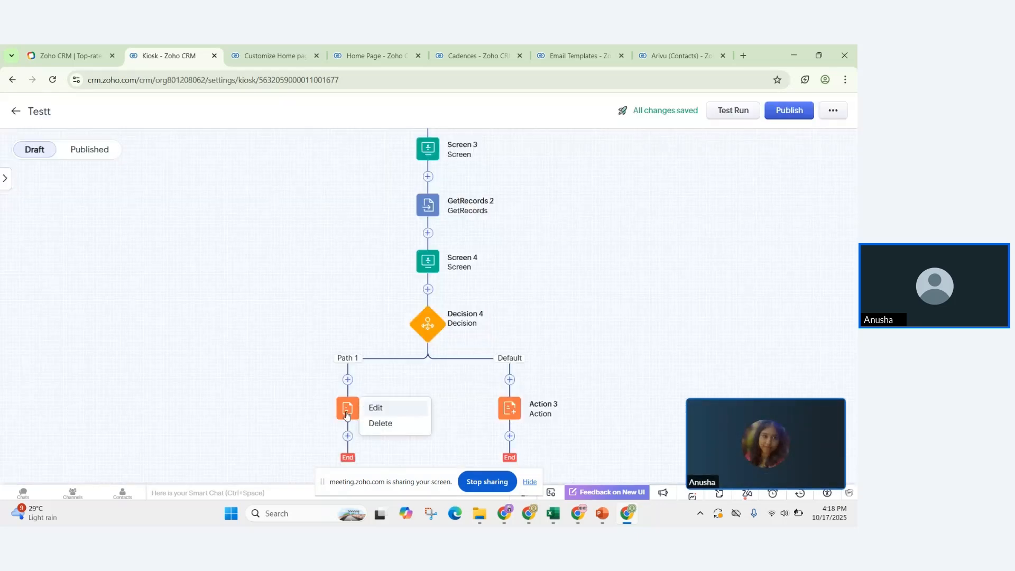
left_click(395, 408)
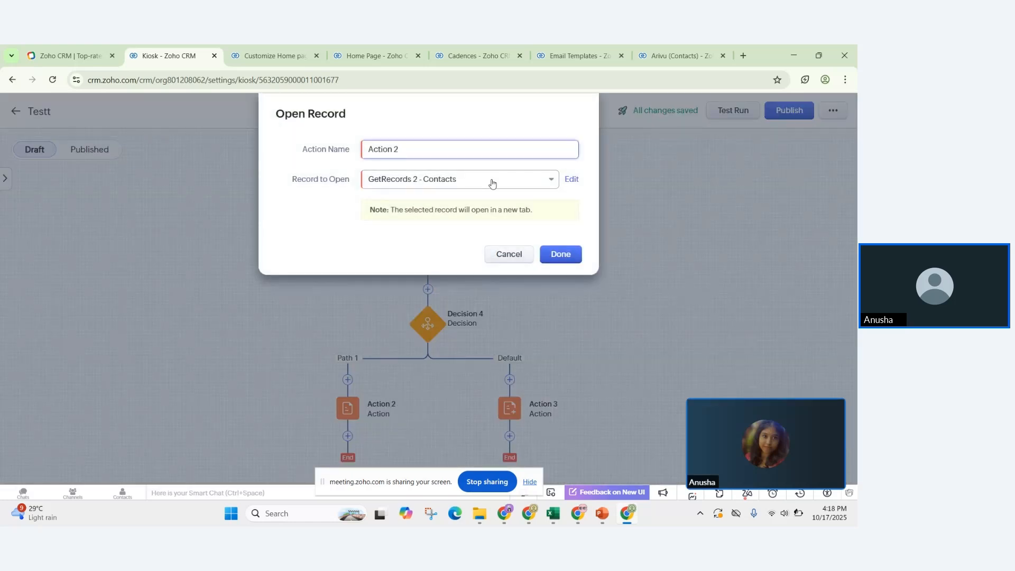
left_click(492, 182)
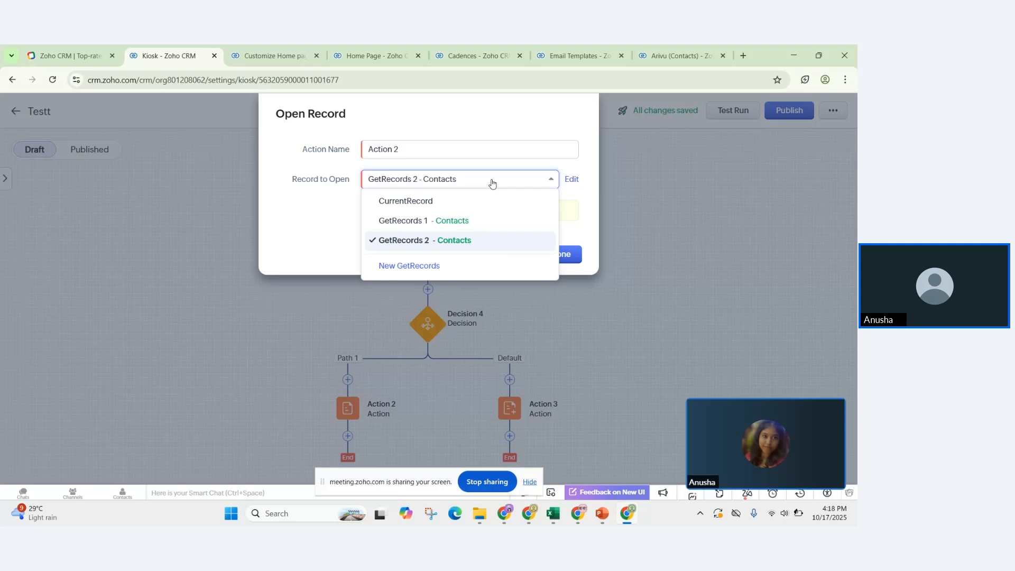
left_click(290, 195)
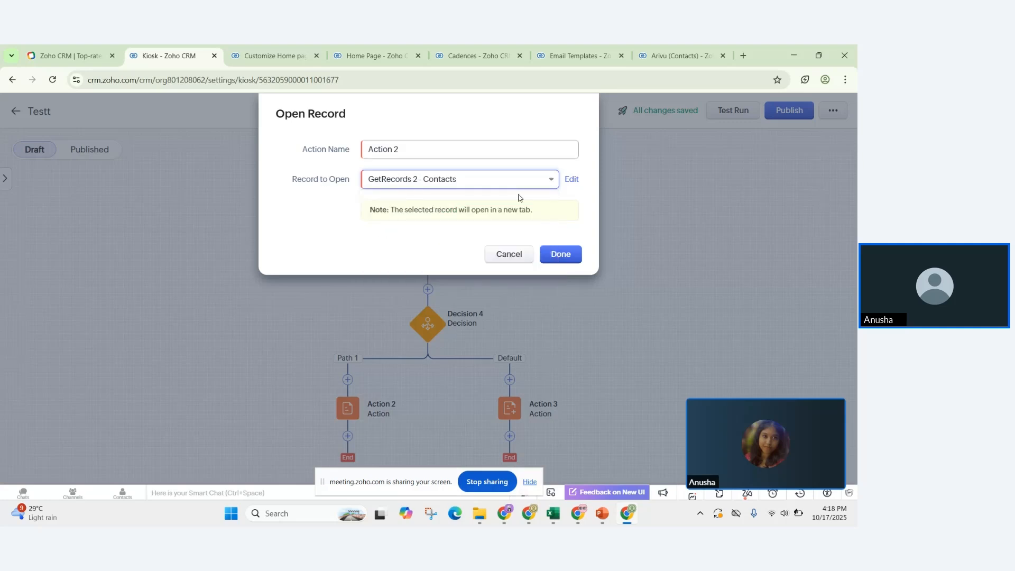
left_click(508, 254)
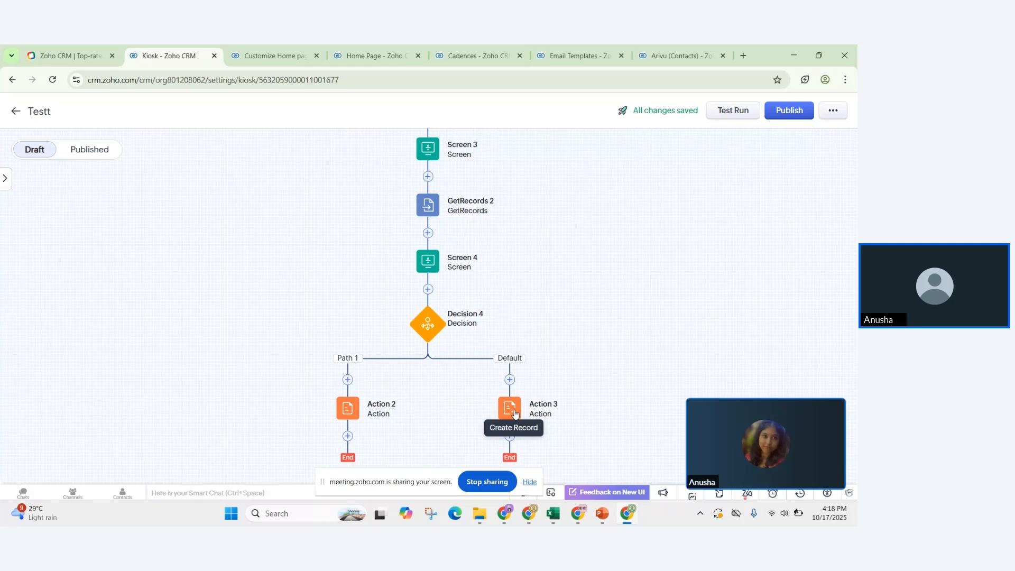
left_click(515, 413)
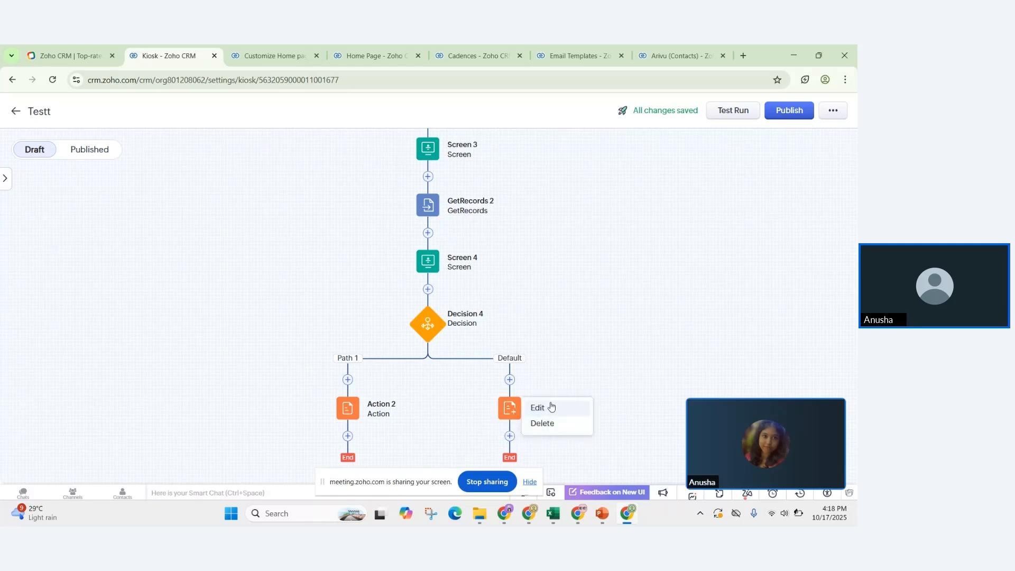
left_click(551, 407)
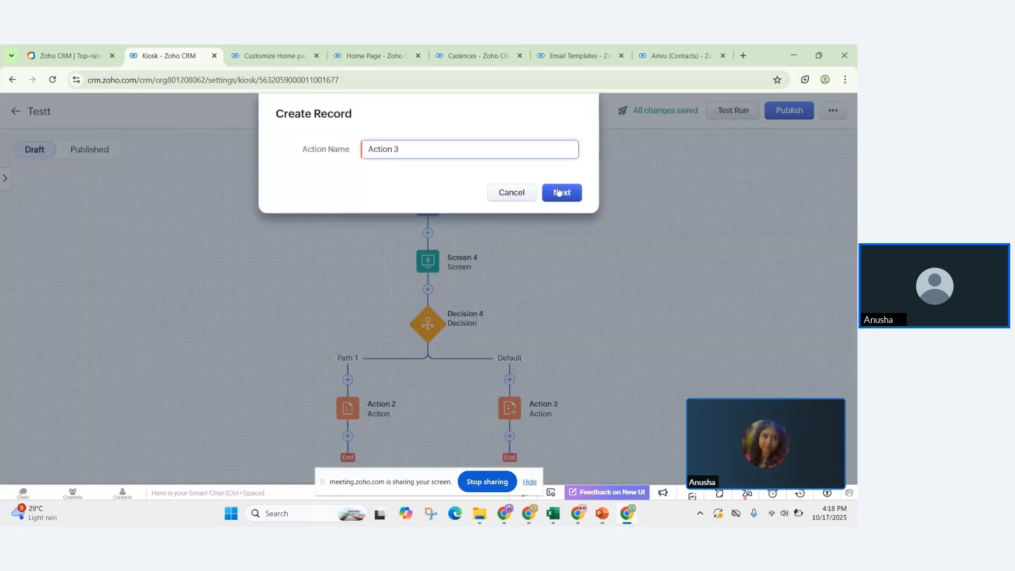
Step: Continue to Action 3's Contacts field mapping, keep editing at the discard prompt, and save
left_click(562, 193)
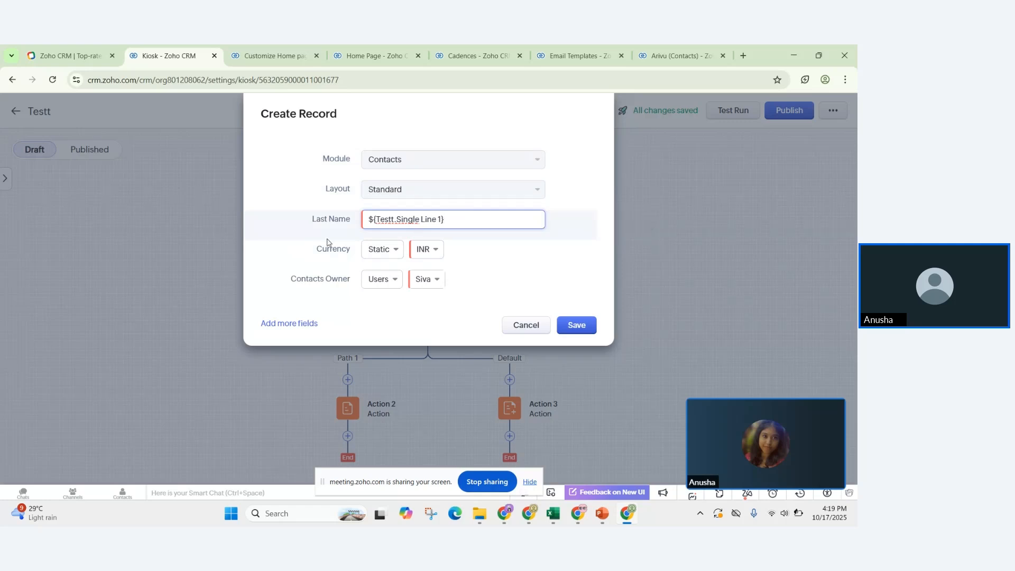
left_click(531, 324)
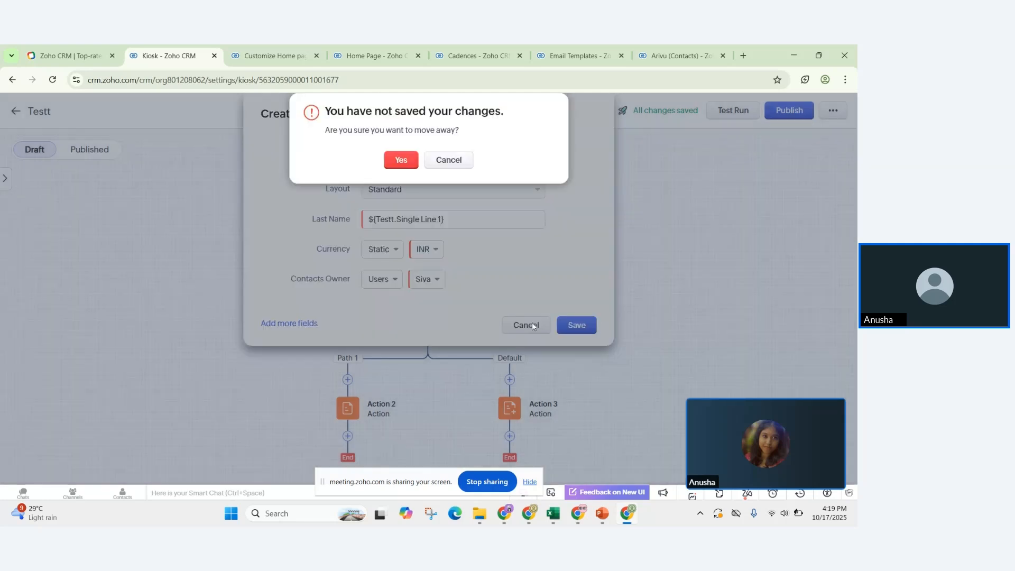
left_click(449, 162)
left_click(577, 325)
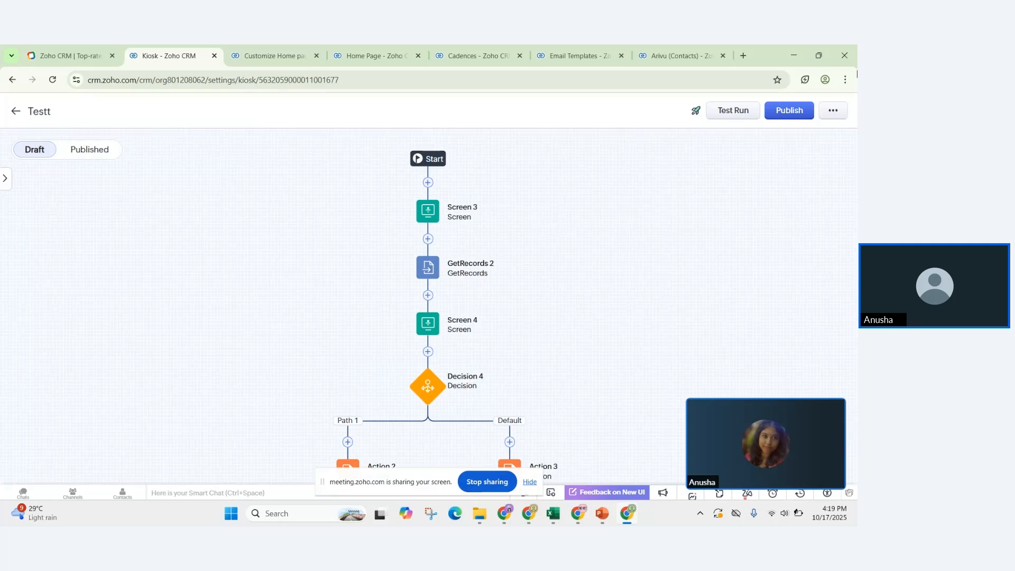
Step: Publish the Testt kiosk draft as the active version and go to the Home page
left_click(363, 58)
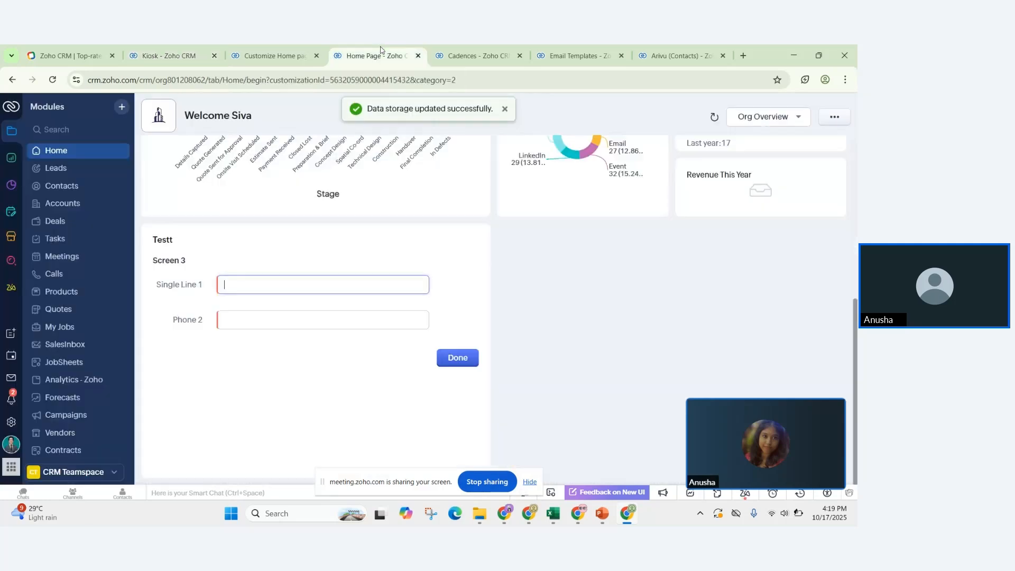
left_click(166, 49)
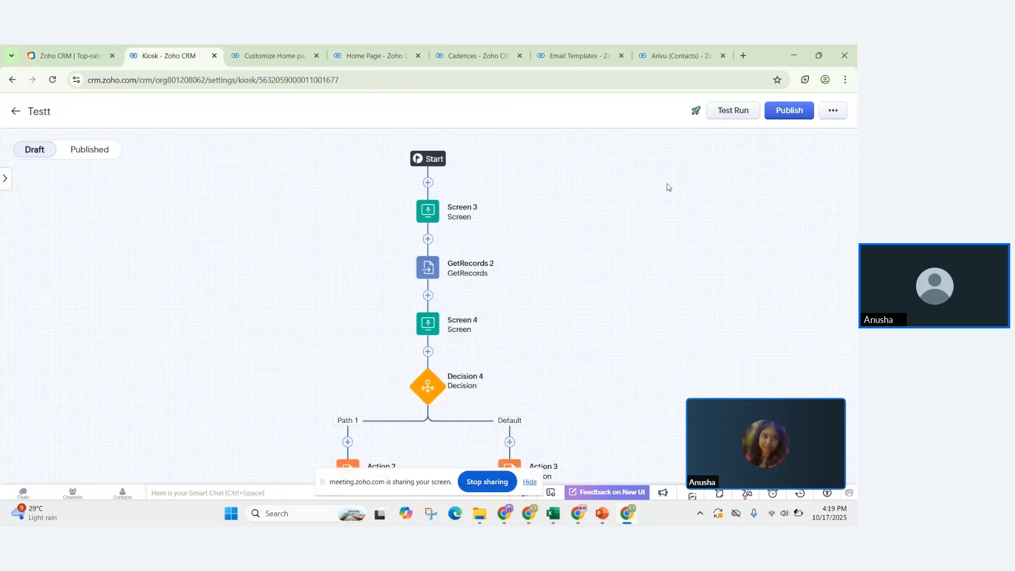
left_click(787, 114)
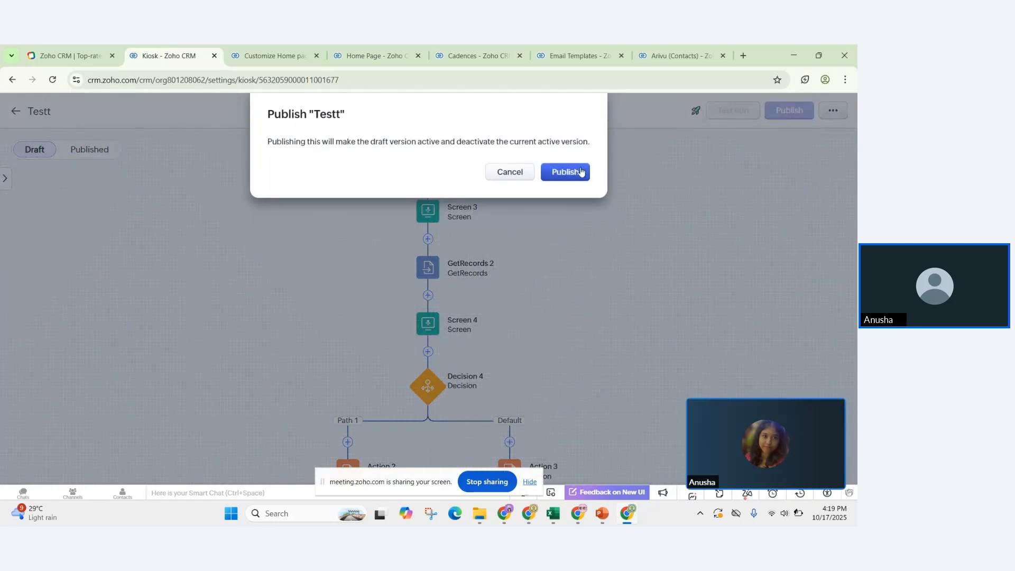
left_click(581, 172)
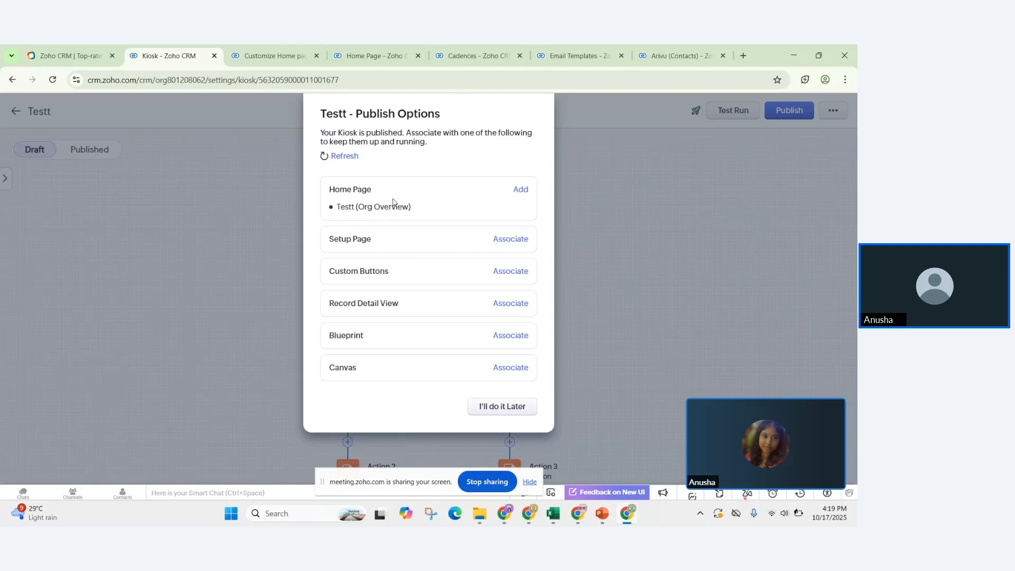
left_click(380, 53)
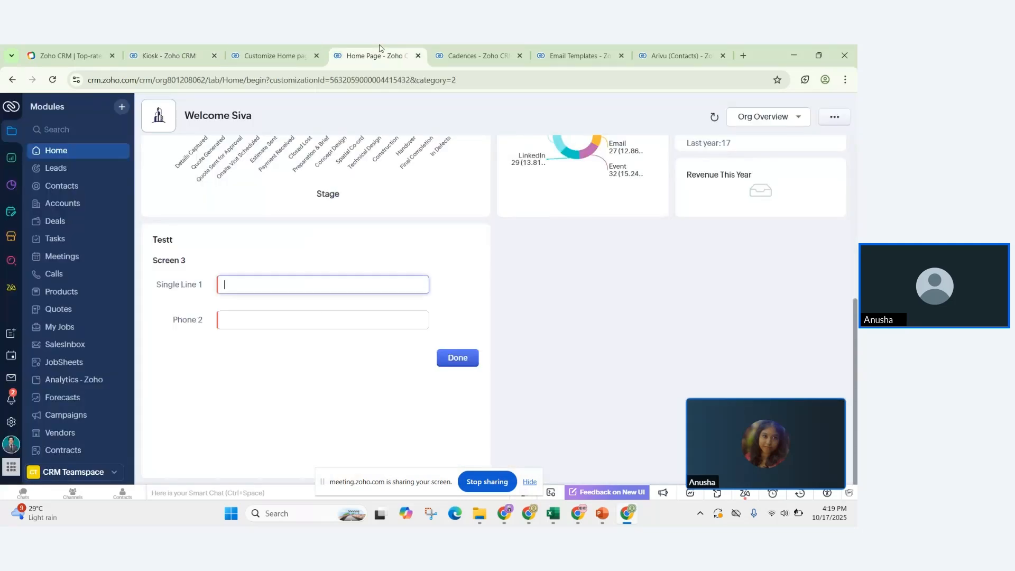
Step: Reload the Home page and submit the live kiosk with a name and sample phone, finishing at no records found
left_click(54, 82)
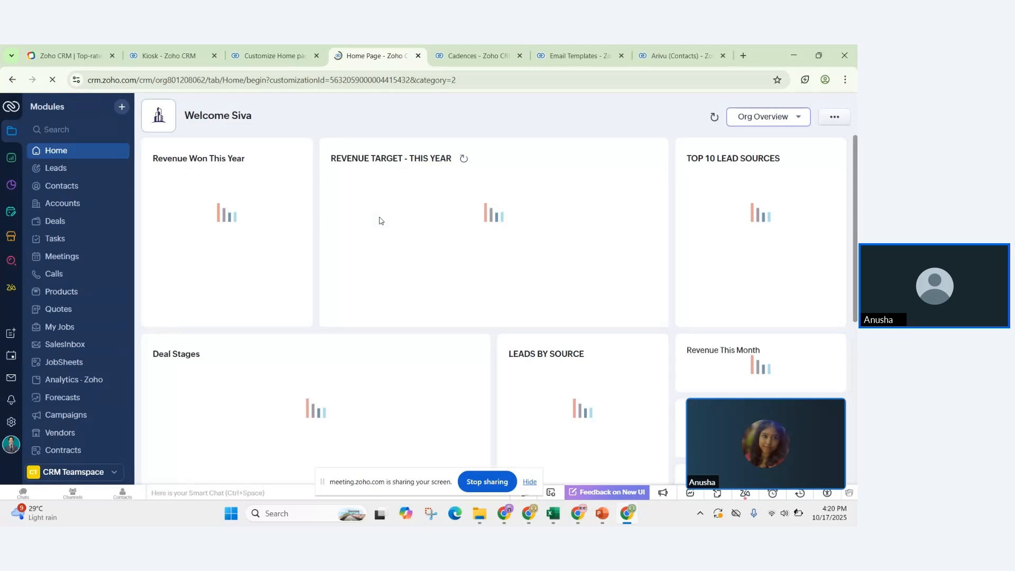
scroll(379, 221, "down", 3)
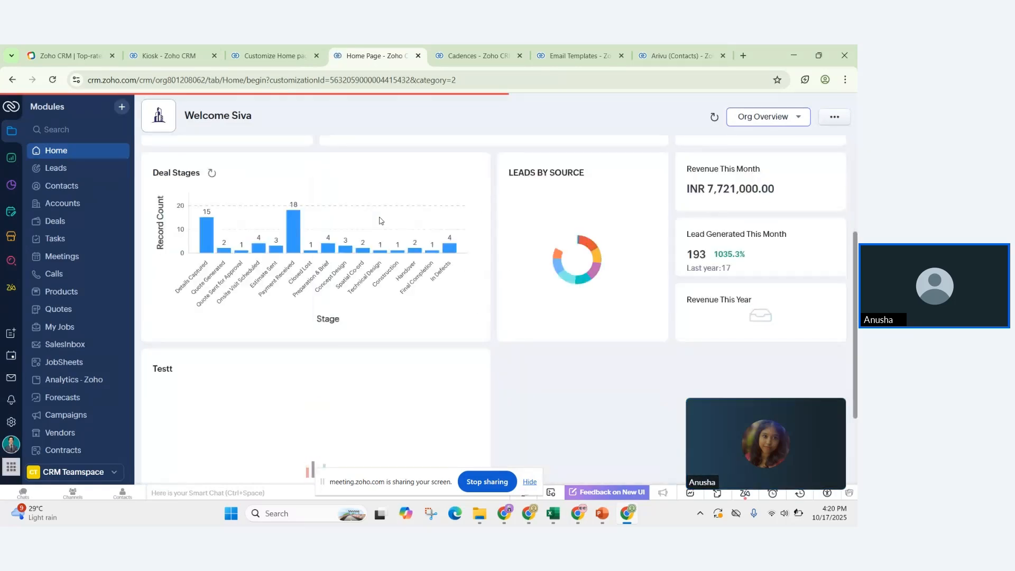
scroll(393, 189, "down", 2)
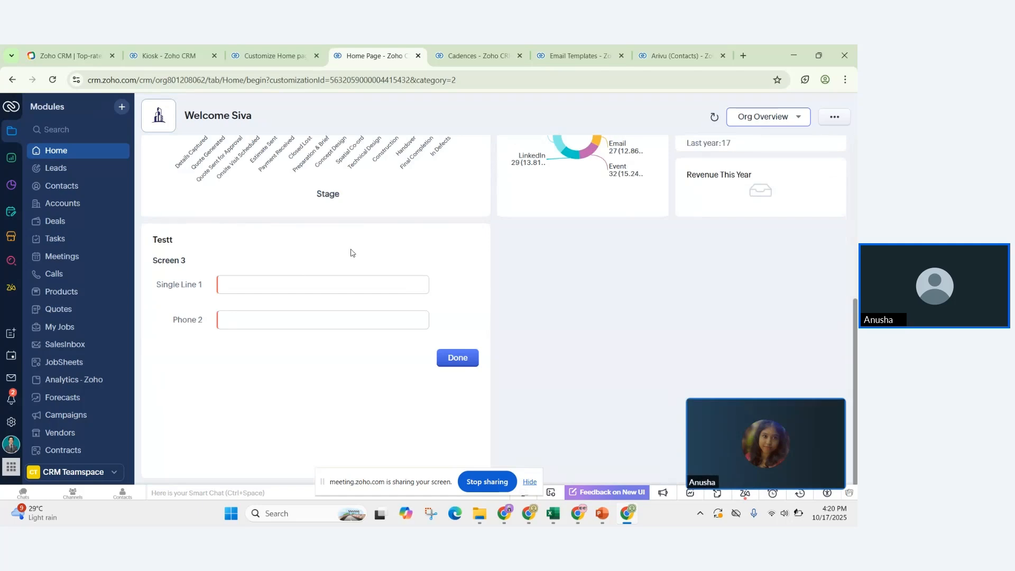
left_click(316, 283)
type("N")
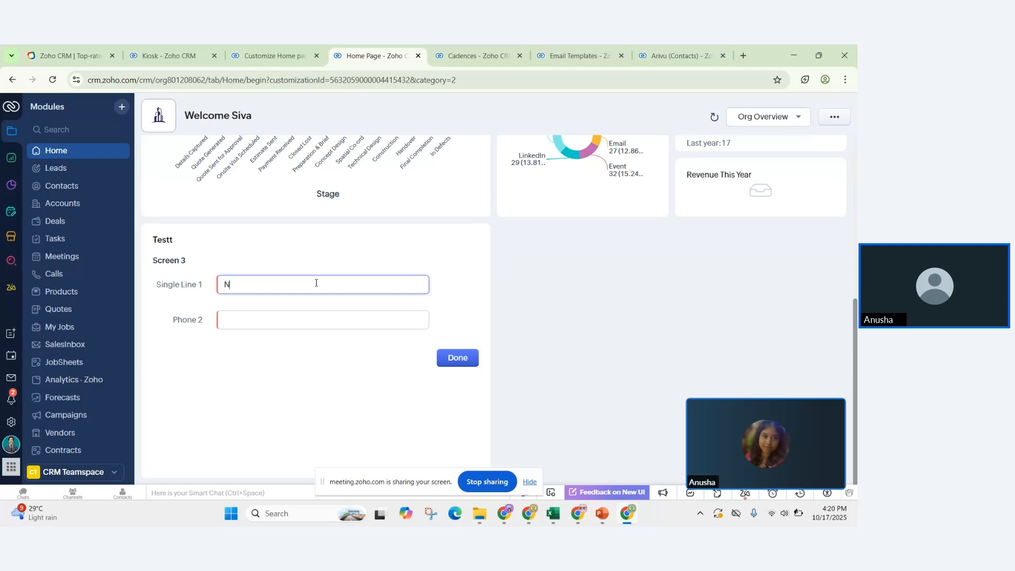
key("BackSpace")
type("Anusha")
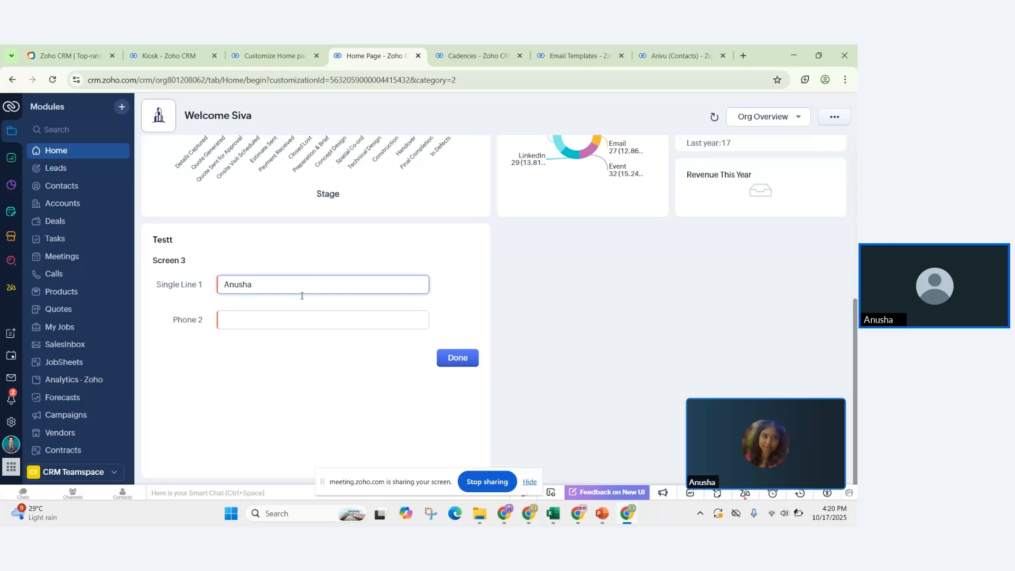
left_click(282, 326)
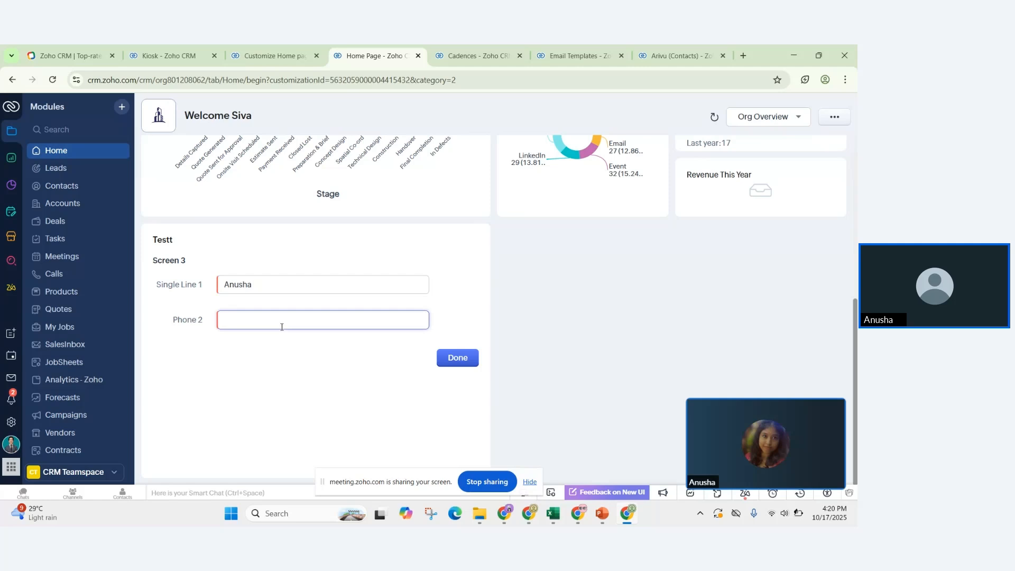
type("1234567890")
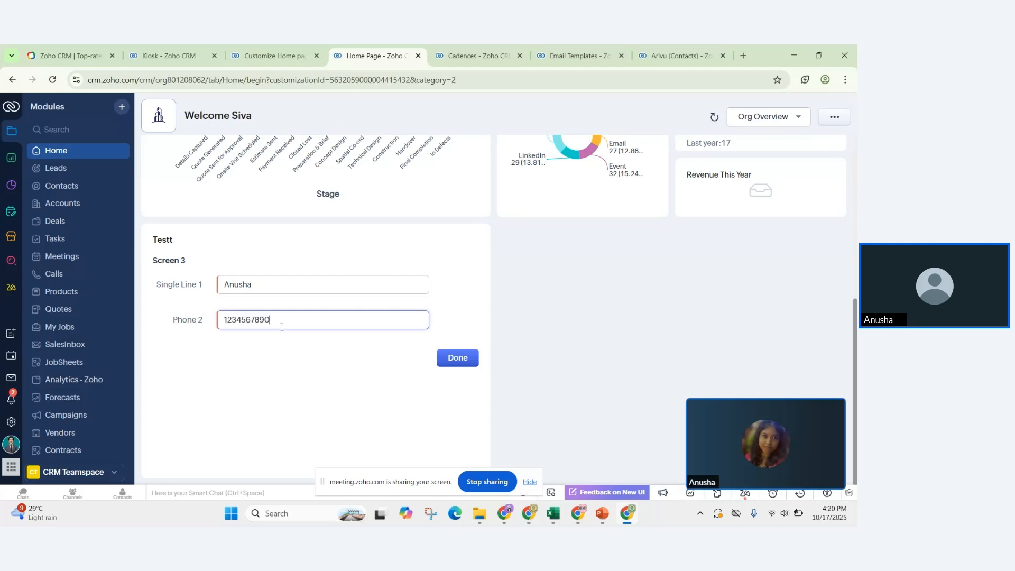
left_click(453, 364)
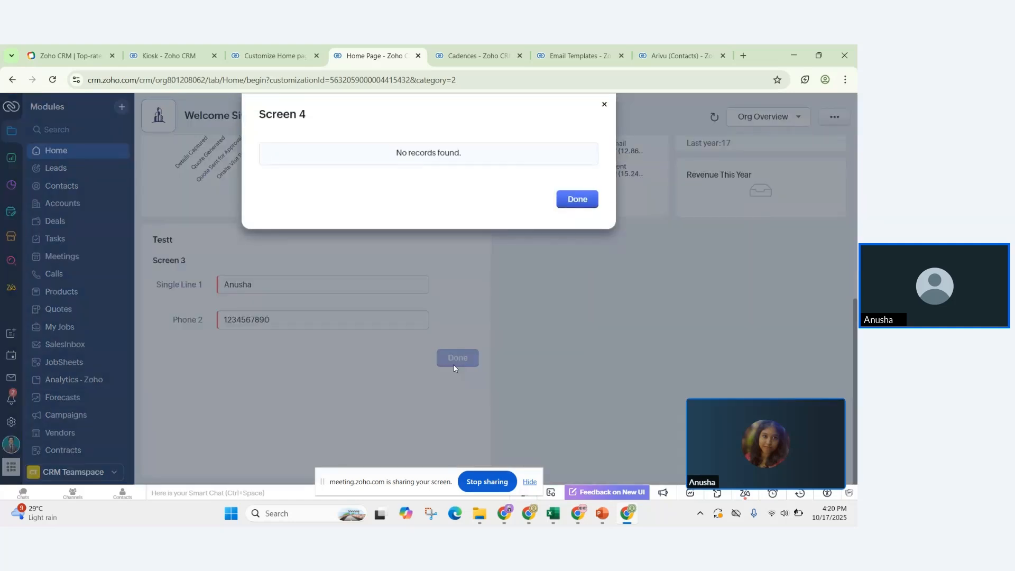
left_click(596, 198)
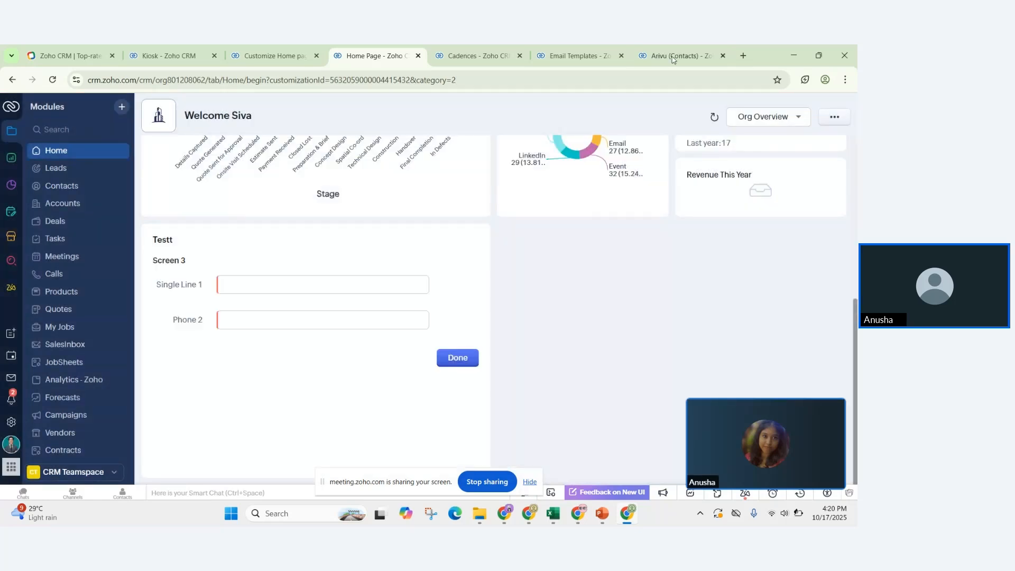
Step: Check the newly created contact in the Contacts list, then open the other existing contact's record
left_click(679, 52)
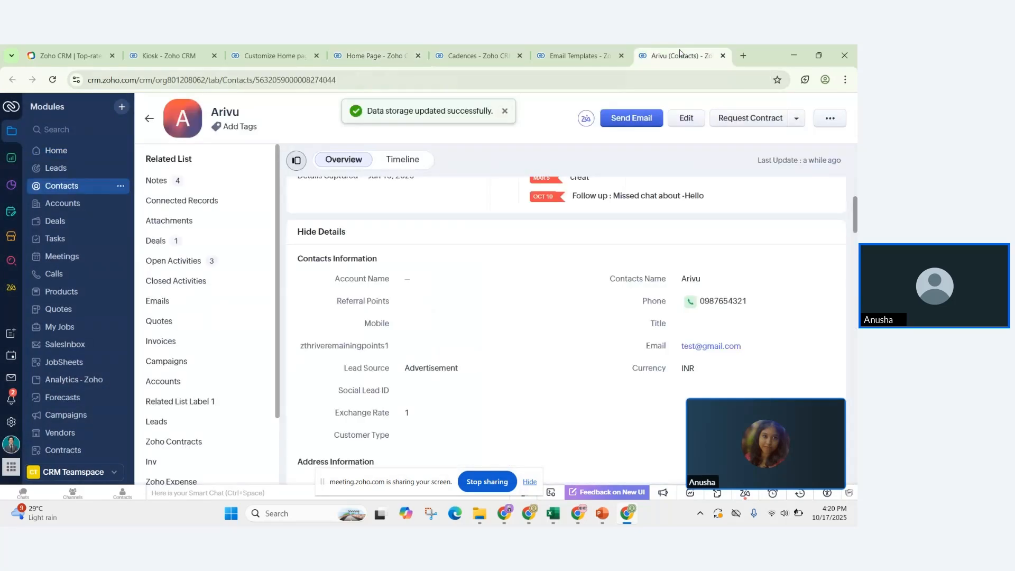
left_click(150, 117)
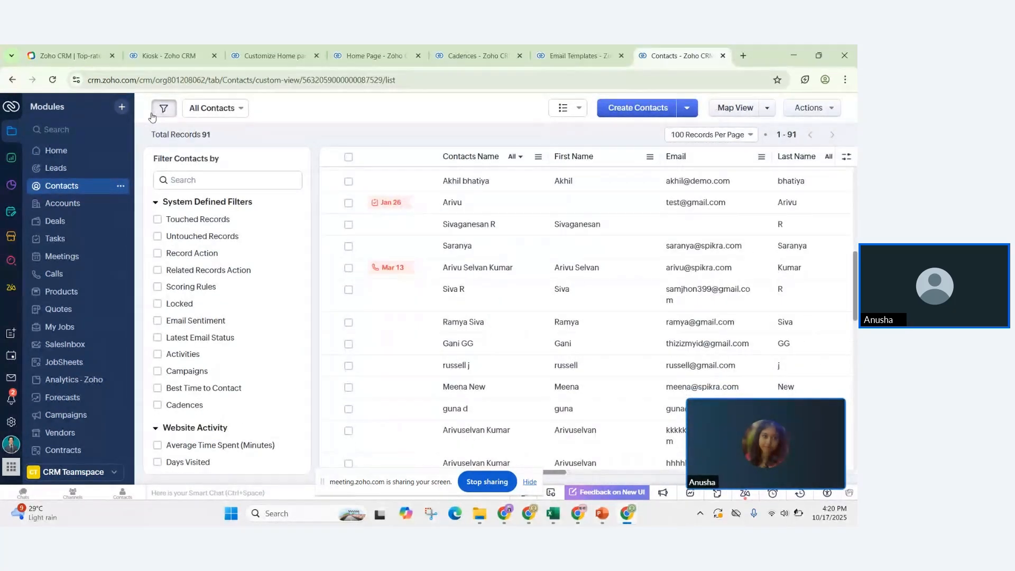
scroll(401, 408, "up", 8)
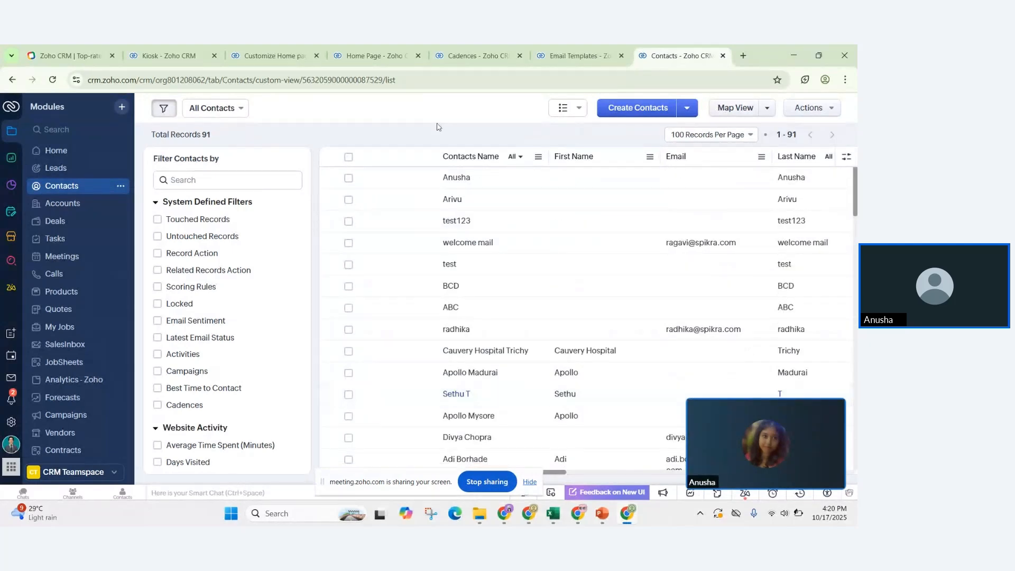
left_click(459, 178)
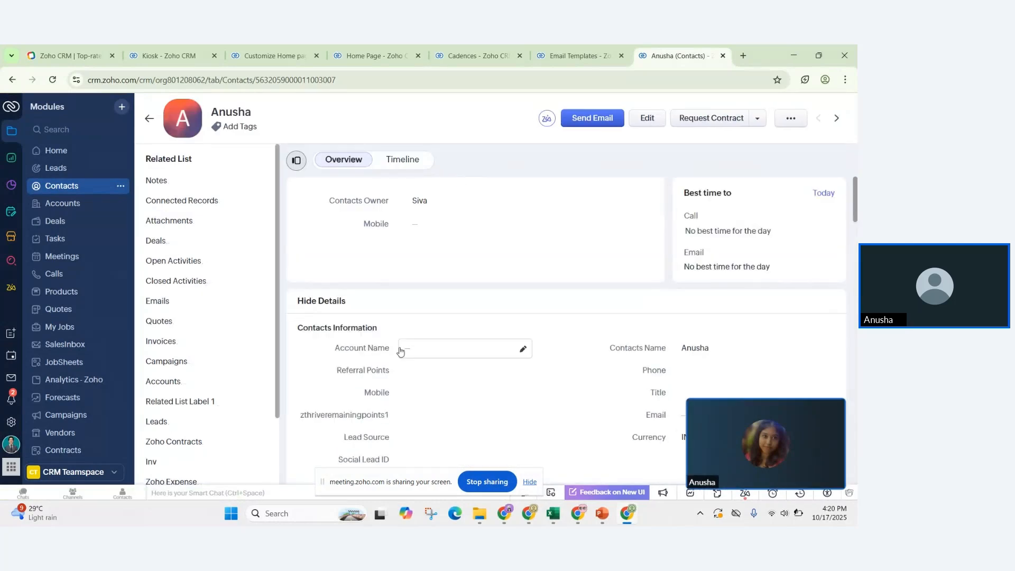
scroll(400, 349, "down", 2)
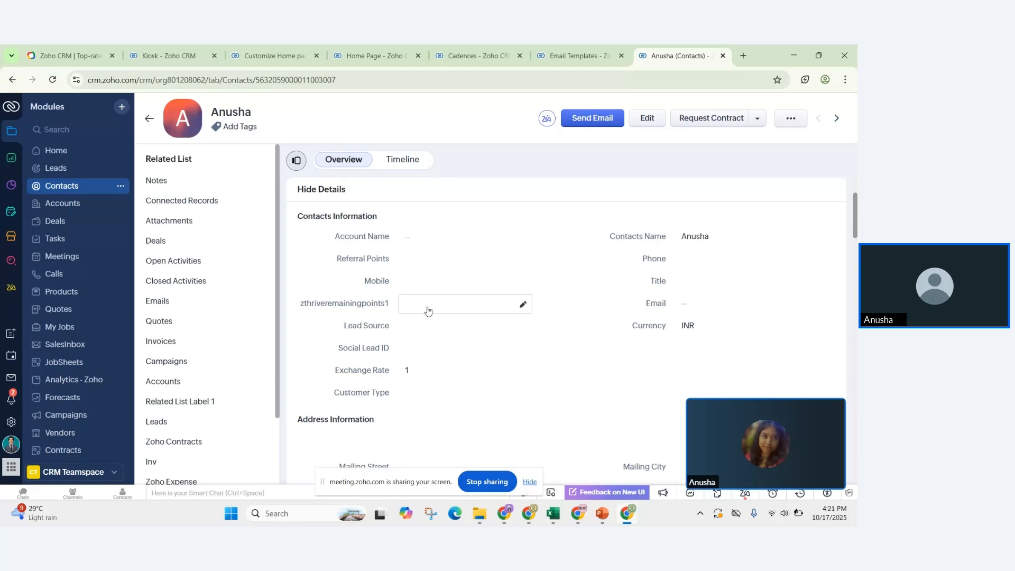
left_click(149, 120)
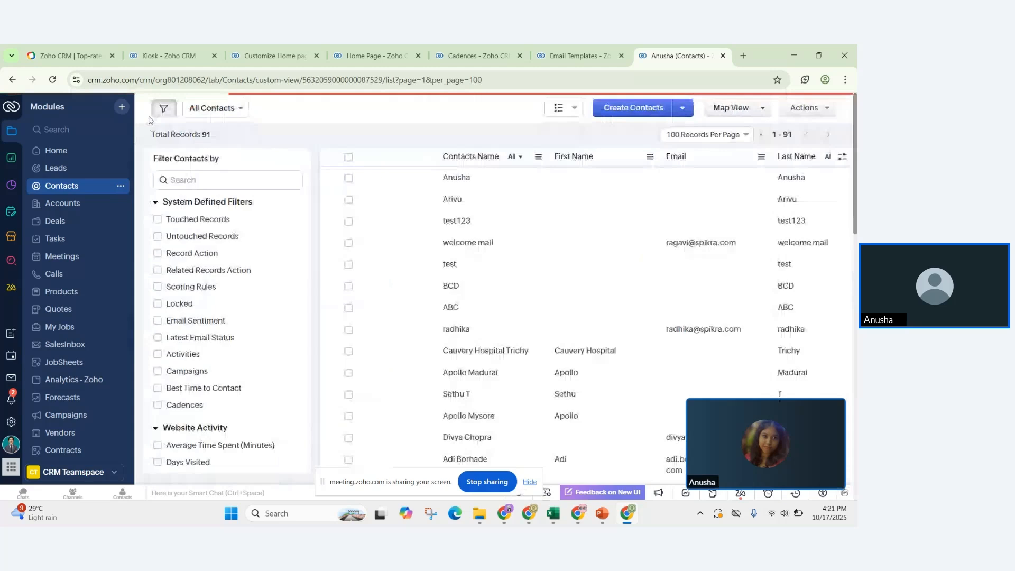
left_click(452, 198)
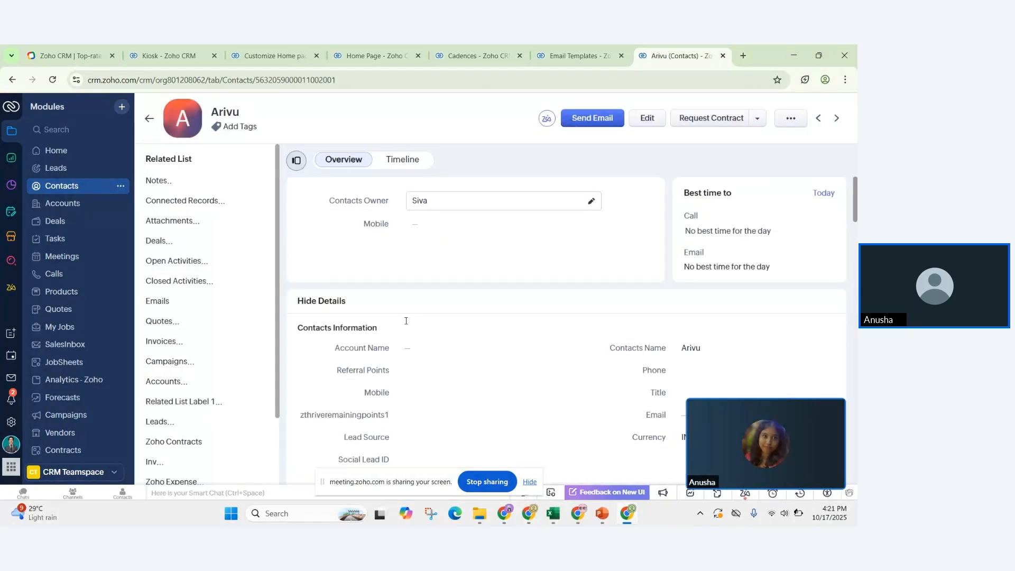
Step: Save a new phone number in the existing contact's Phone field and return to Contacts
scroll(406, 320, "down", 2)
left_click(149, 118)
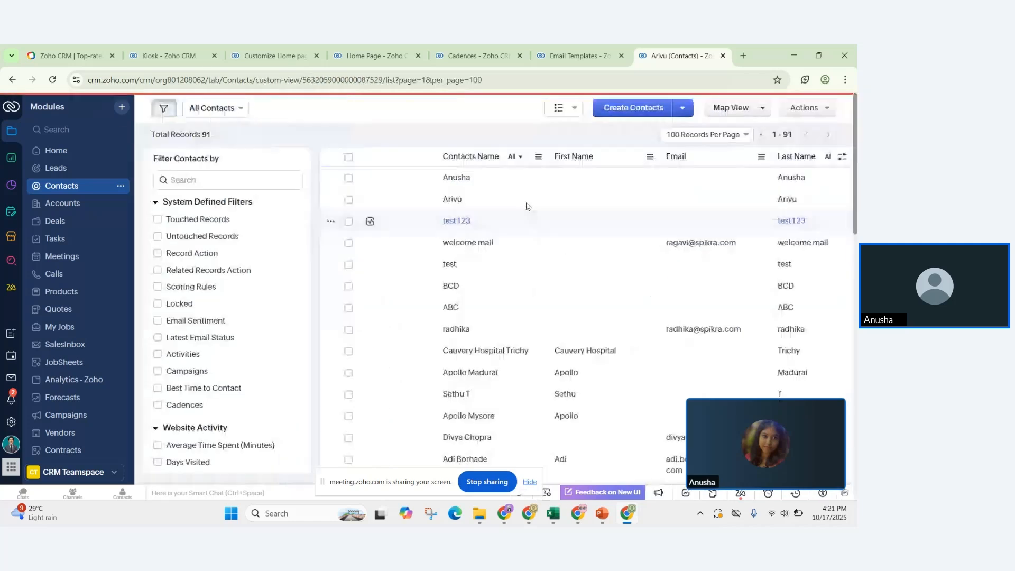
left_click(538, 186)
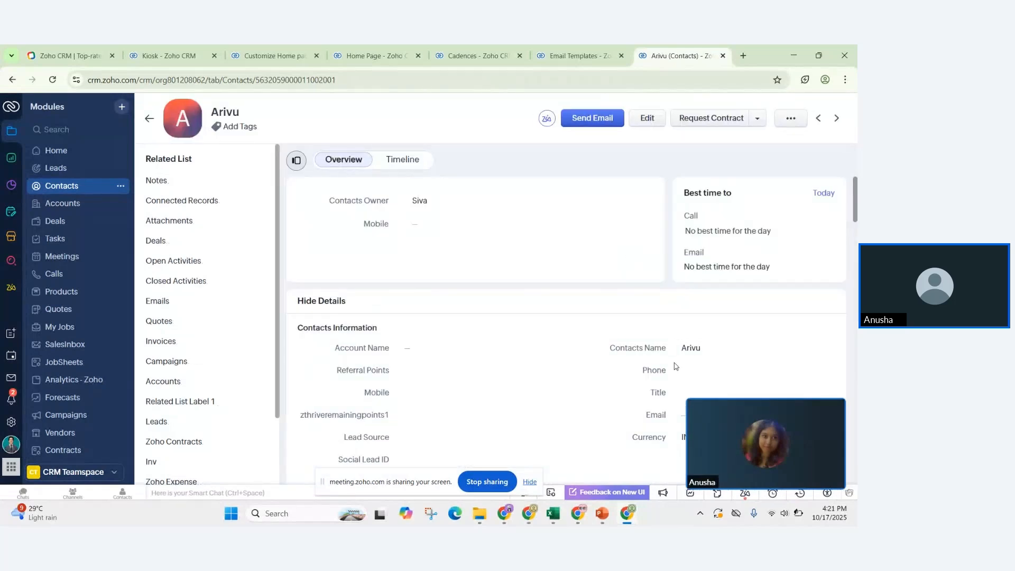
left_click(697, 373)
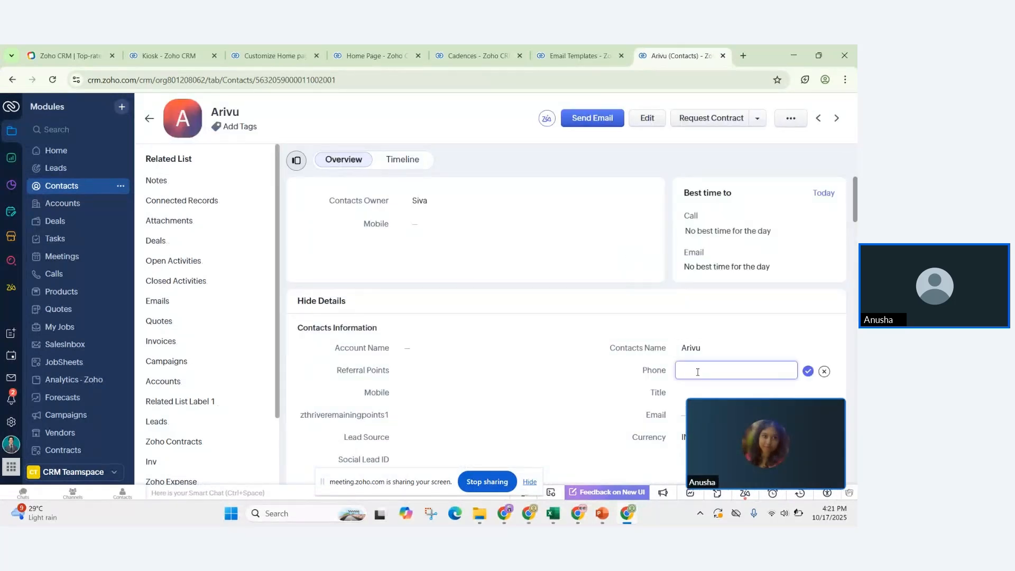
type("0987654")
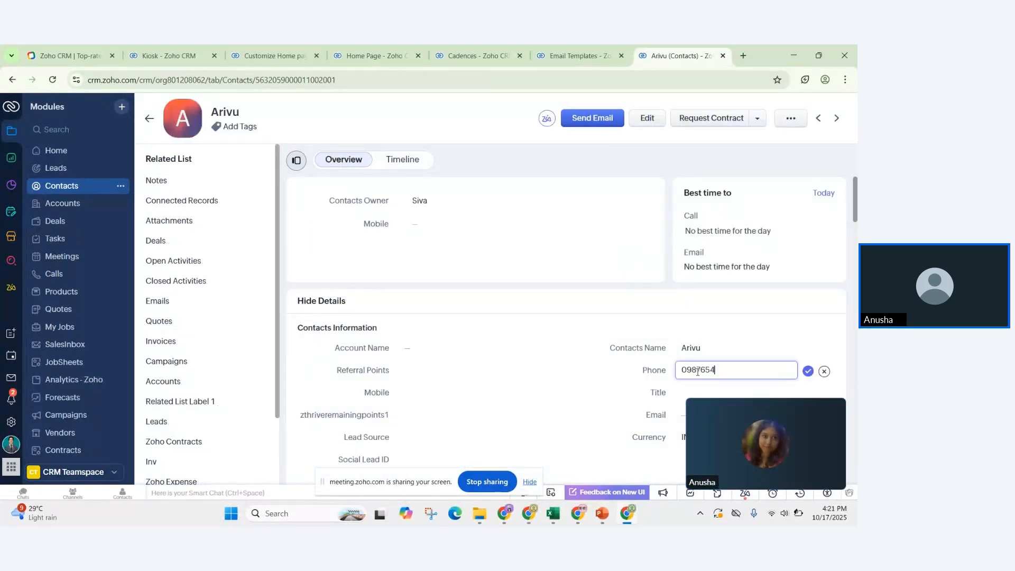
type("321")
left_click(807, 371)
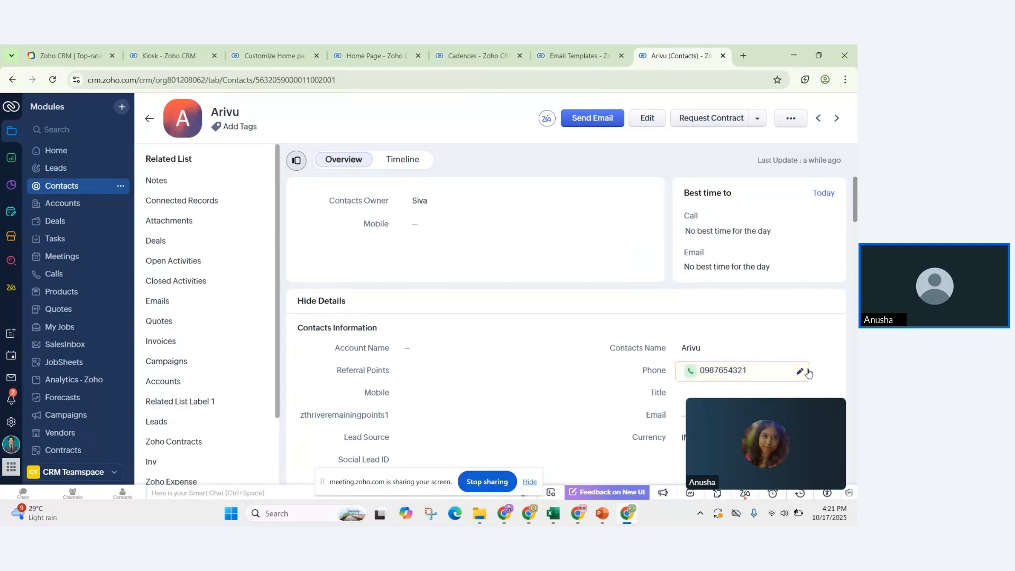
left_click(149, 119)
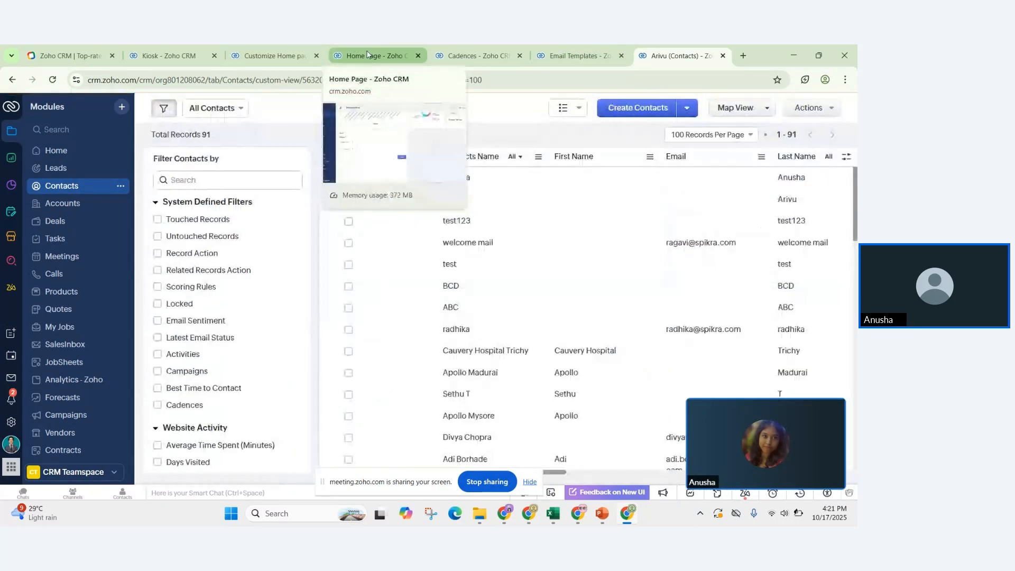
Step: On the Home page, enter the contact's name and phone number in the Testt kiosk and finish to open the matched record
left_click(366, 54)
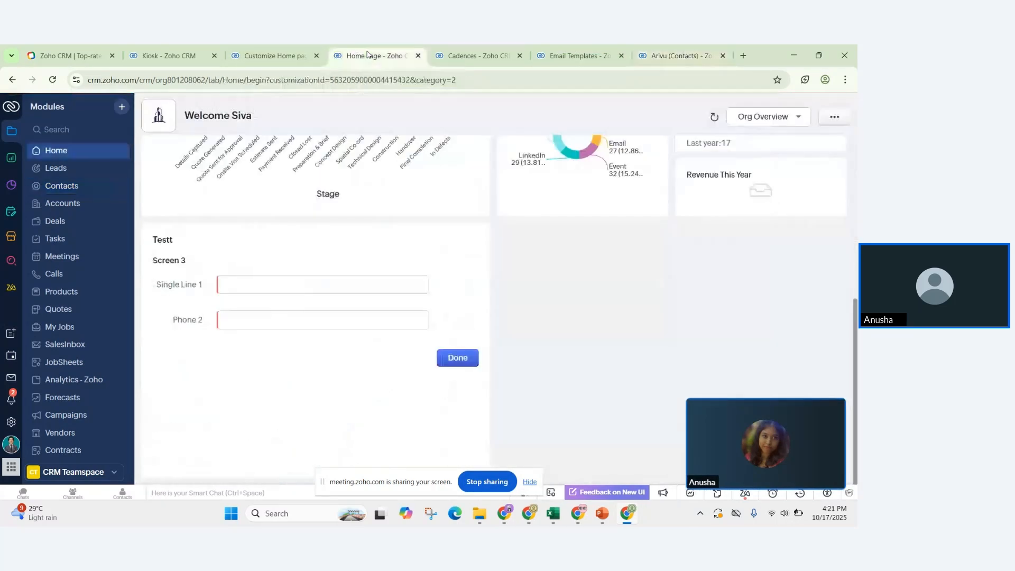
left_click(248, 284)
type("Ariv")
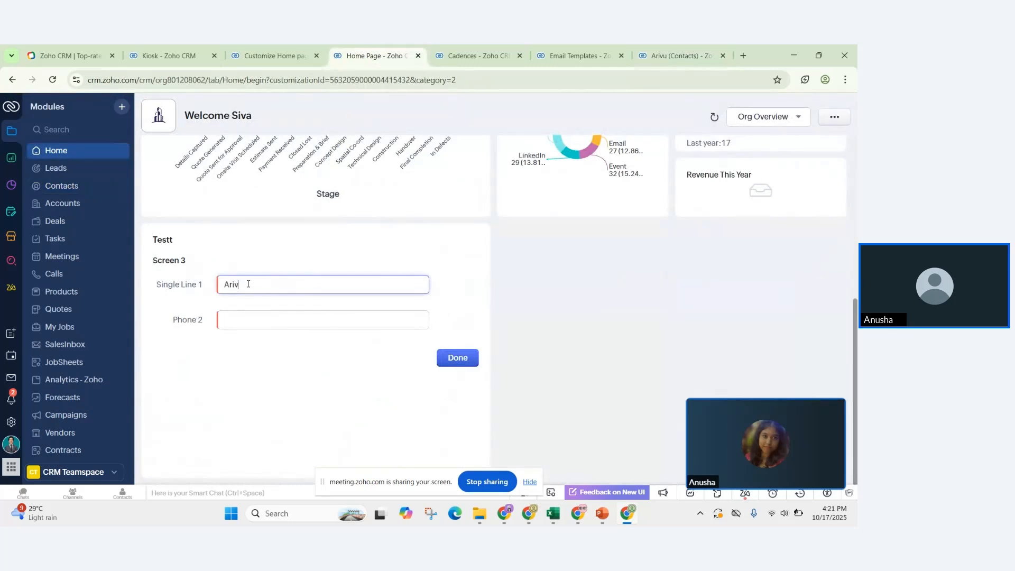
type("u")
left_click(237, 320)
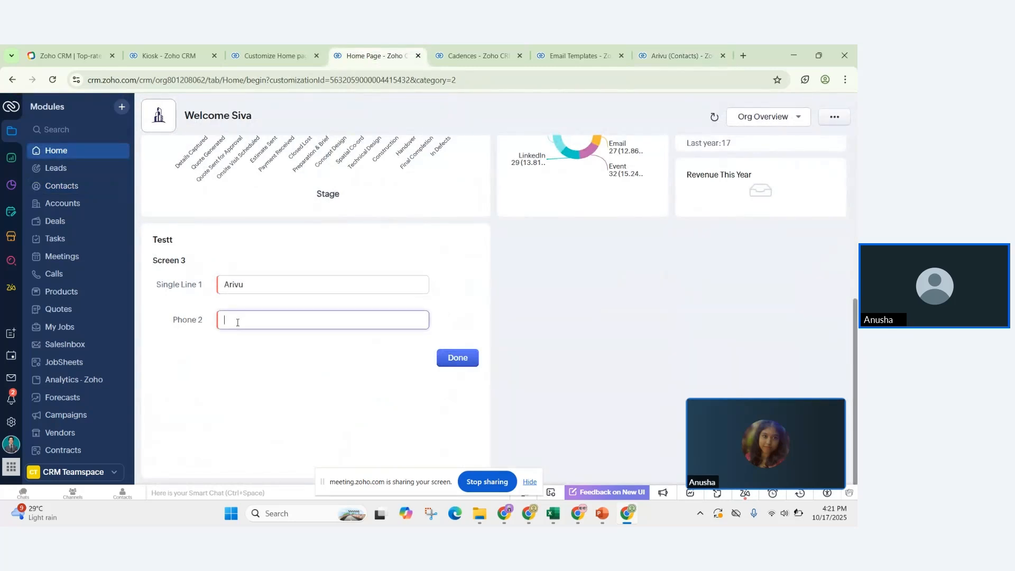
type("0987654321")
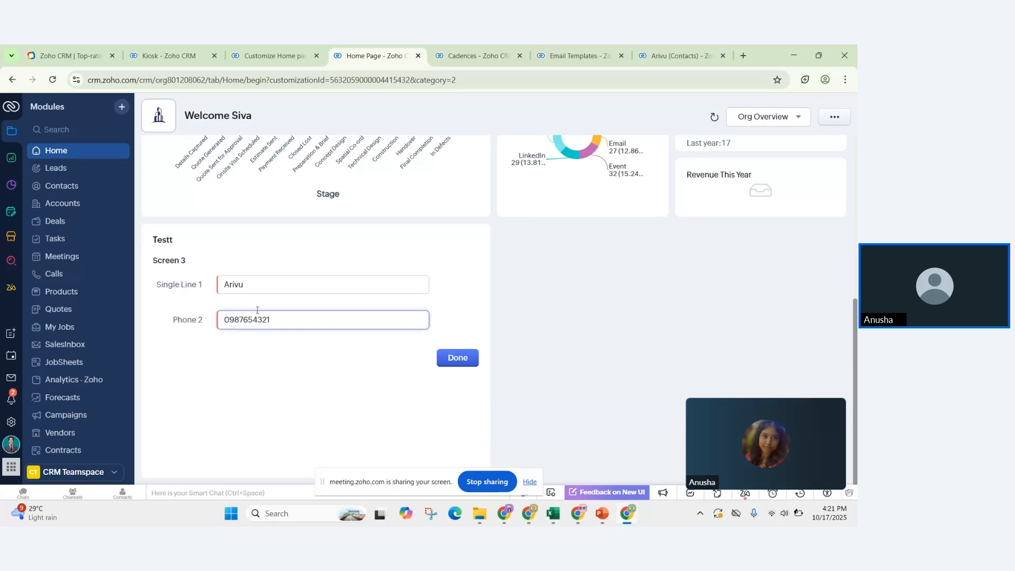
left_click(458, 358)
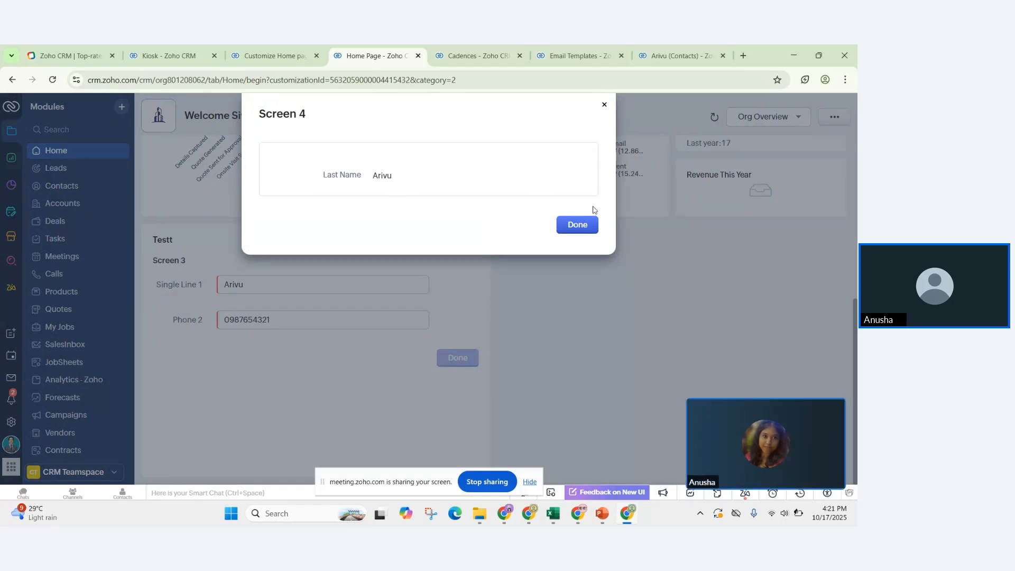
left_click(584, 222)
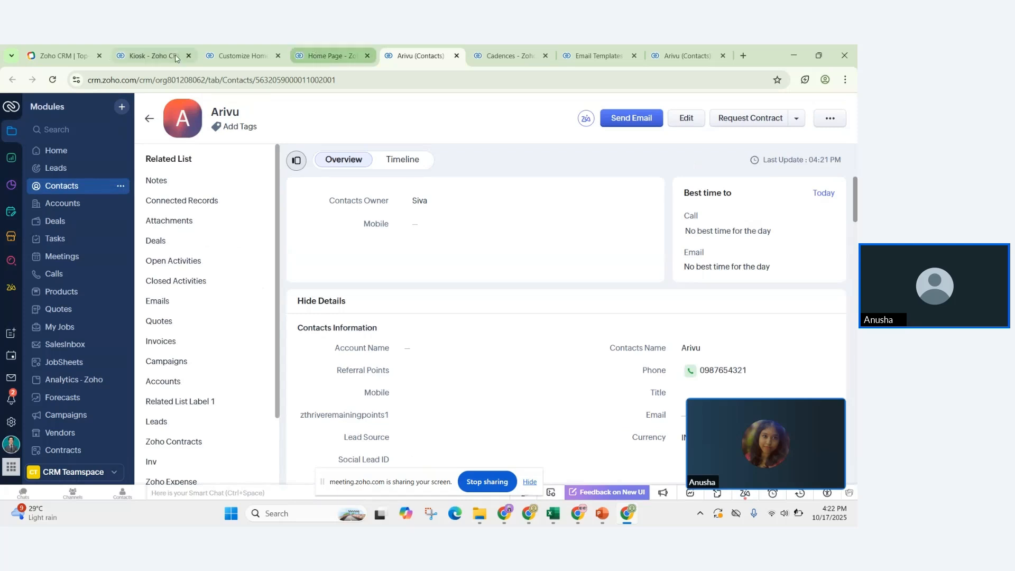
Step: Return to the Contacts list and end the meeting screen share
left_click(148, 117)
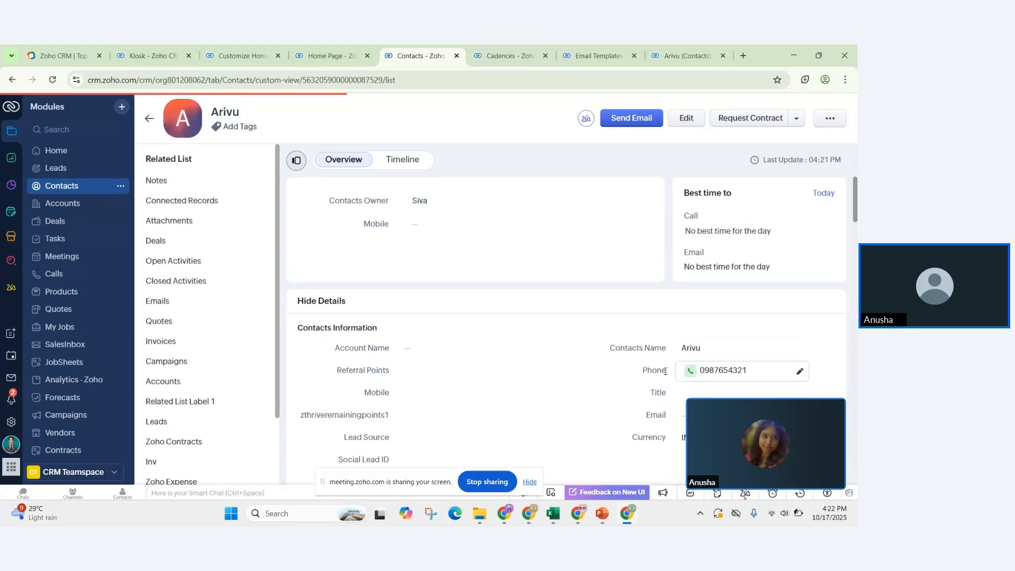
left_click(487, 481)
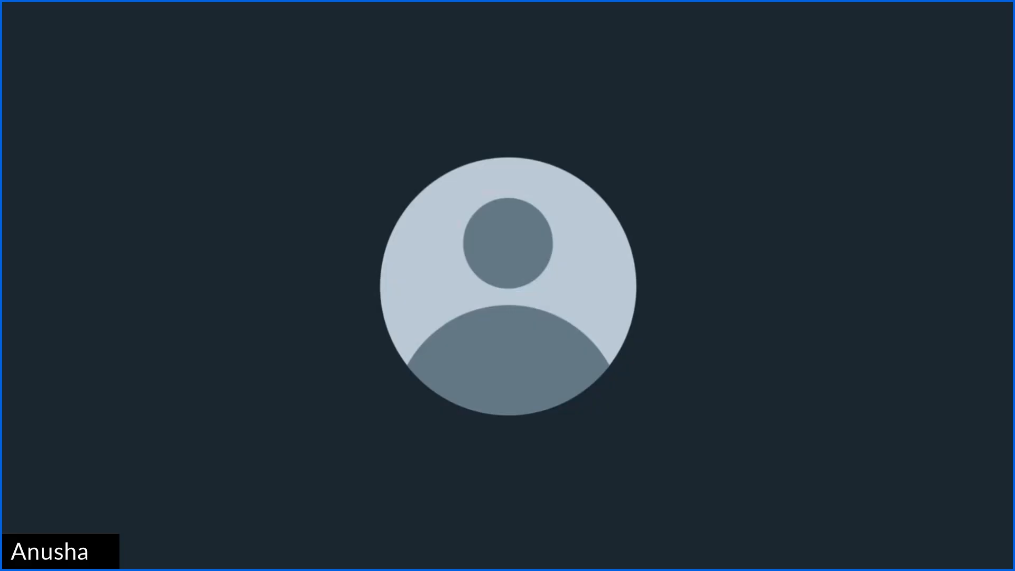